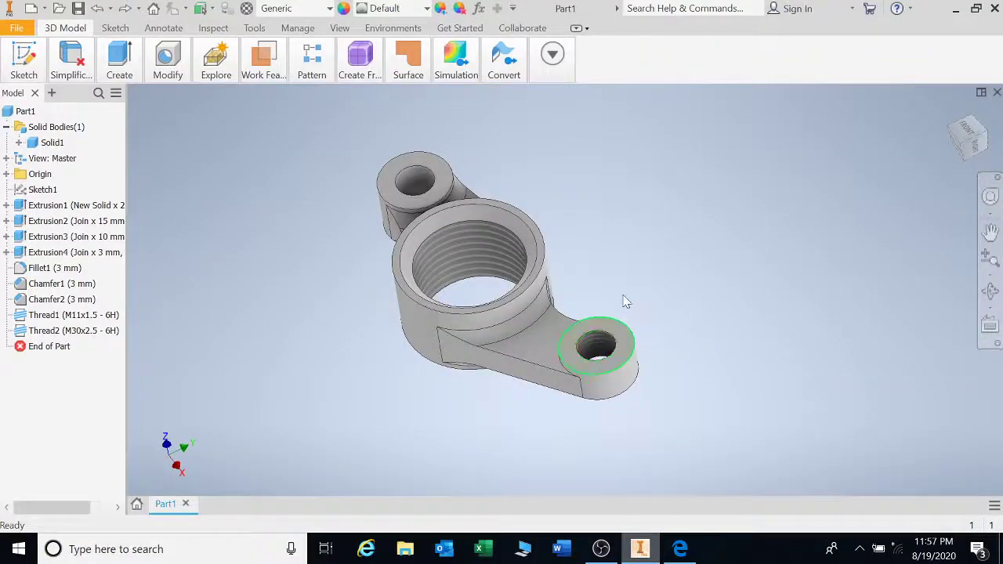
Start a Mirror and select all the extrusions, the fillet and both chamfers as features
scroll(512, 210, "down", 3)
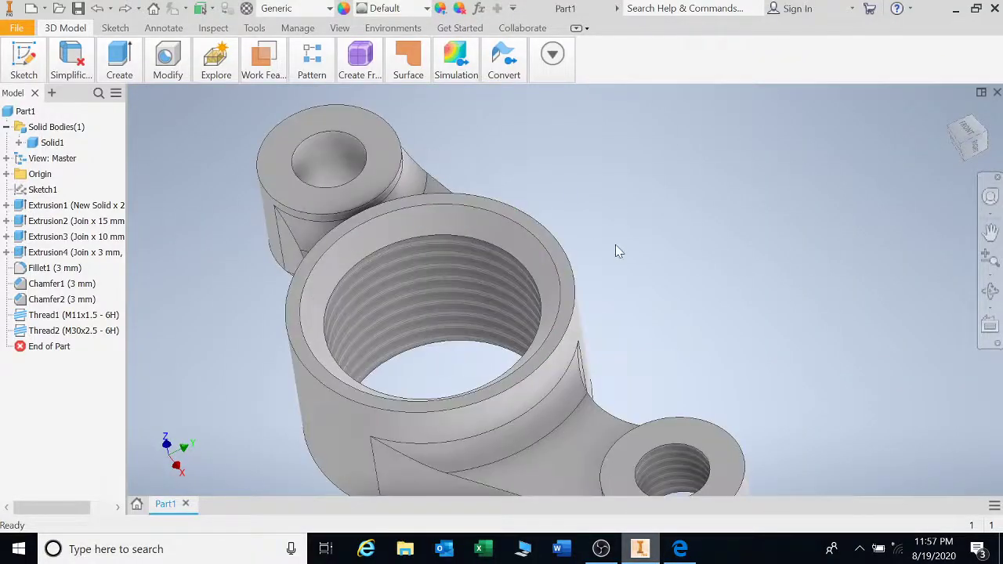
scroll(616, 251, "up", 3)
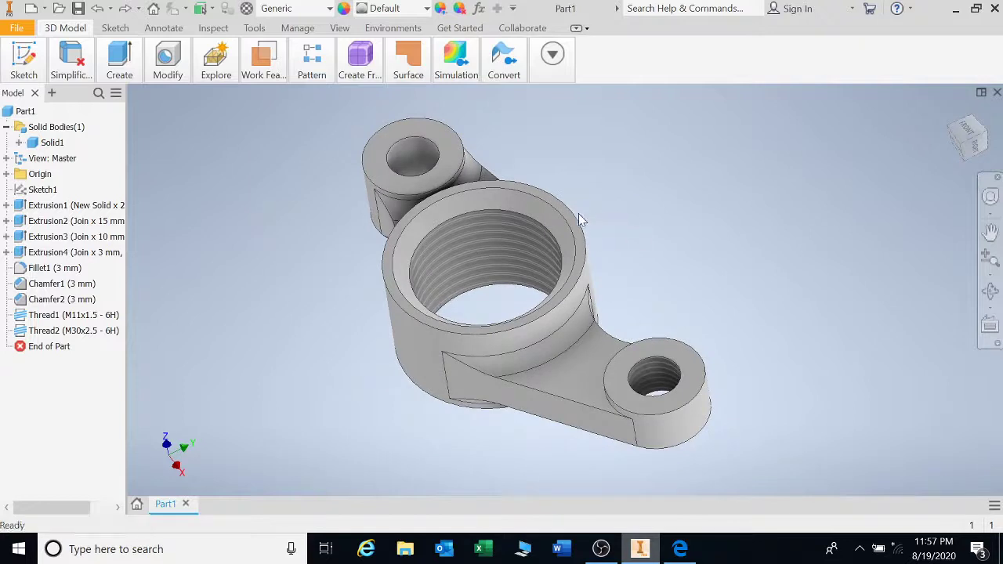
left_click(313, 67)
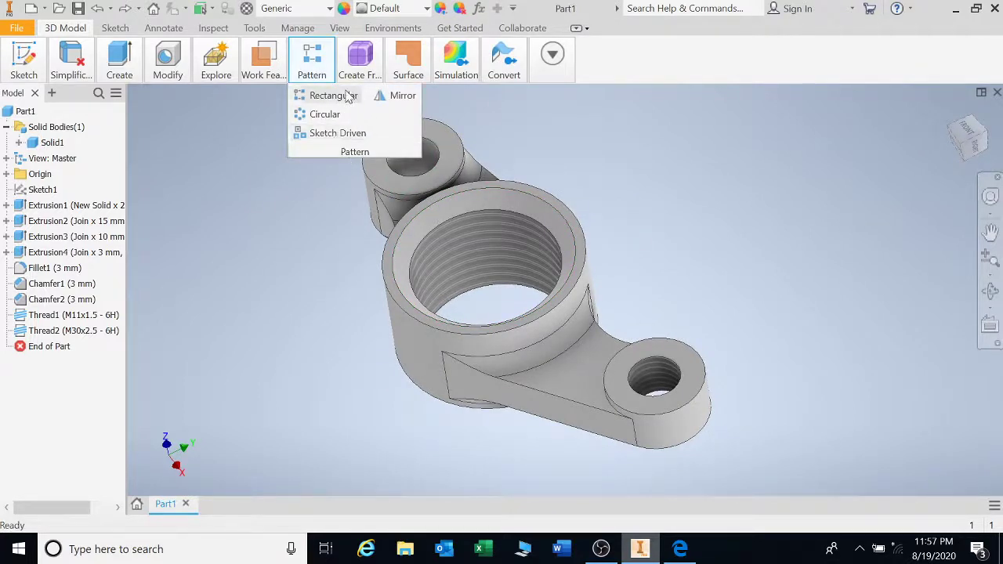
left_click(250, 198)
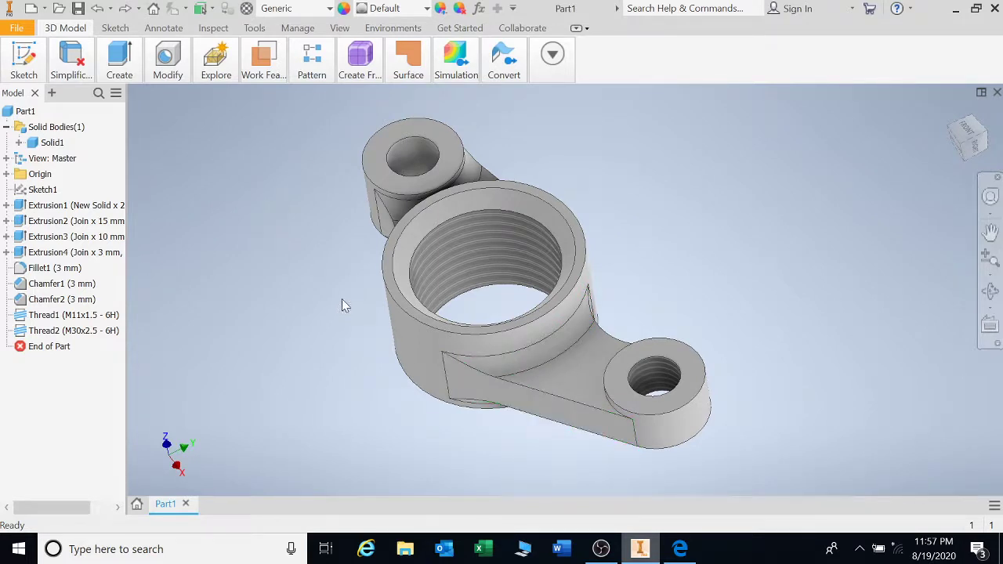
left_click(317, 64)
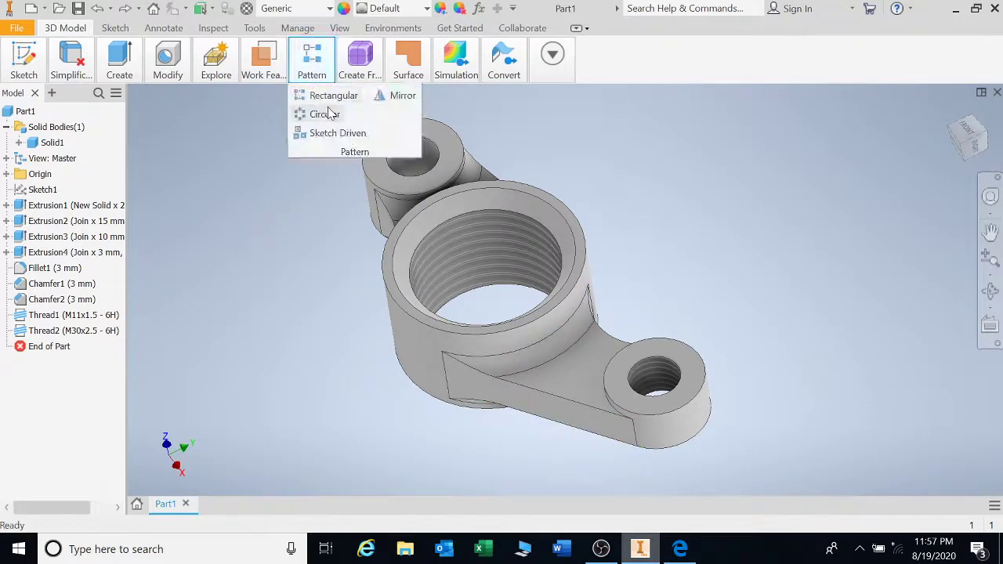
left_click(399, 97)
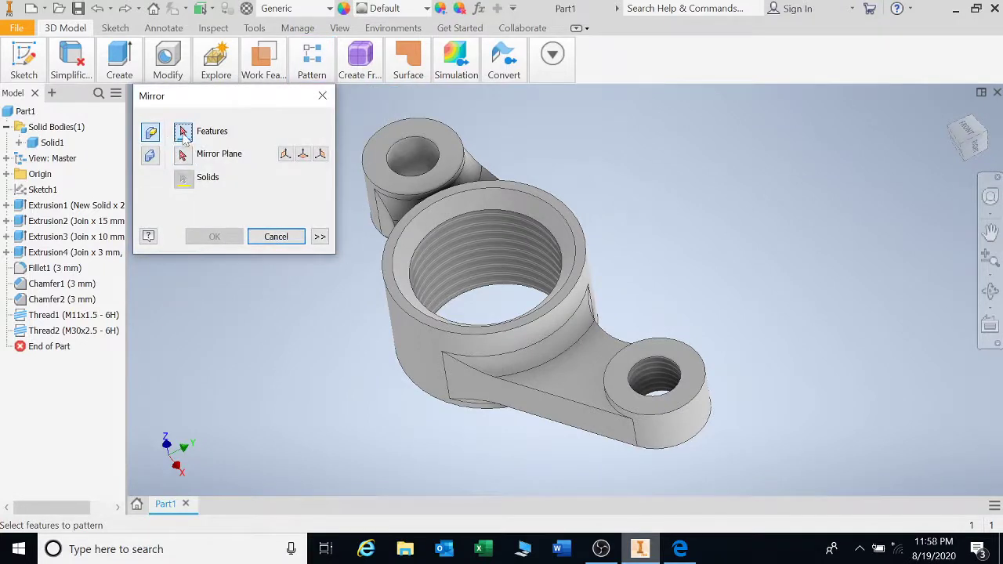
left_click(412, 157)
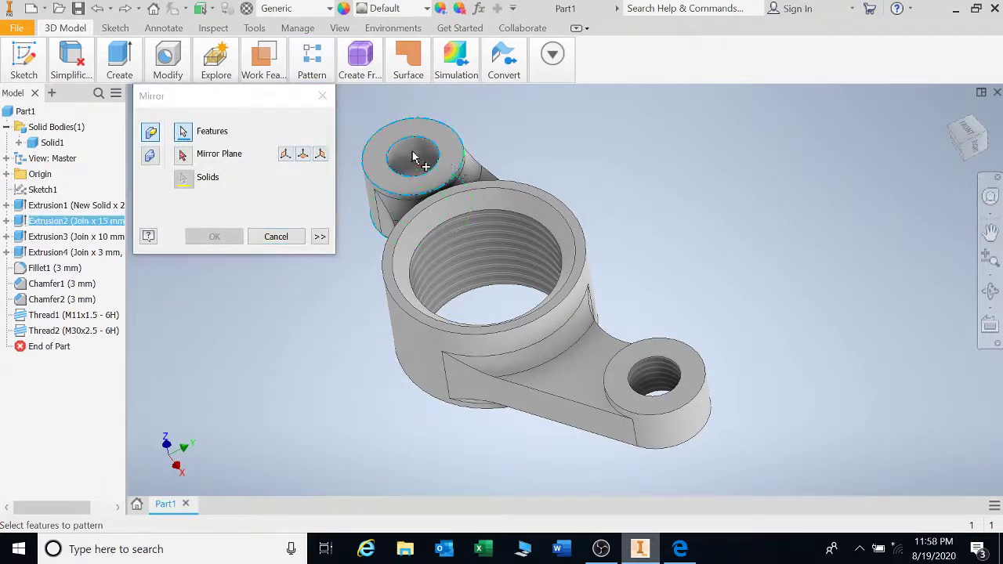
left_click(464, 174)
left_click(462, 188)
left_click(483, 212)
left_click(453, 322)
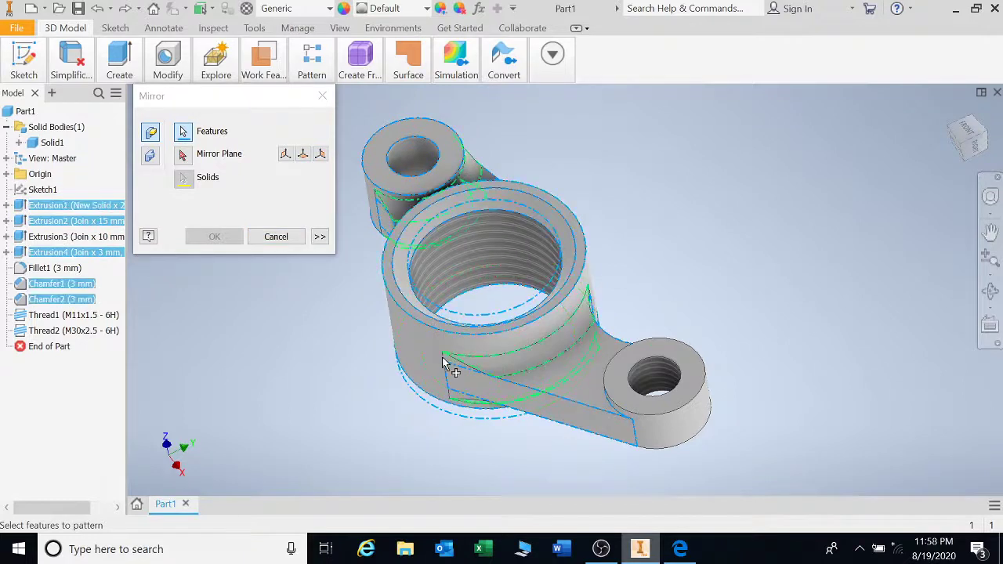
left_click(497, 381)
left_click(662, 412)
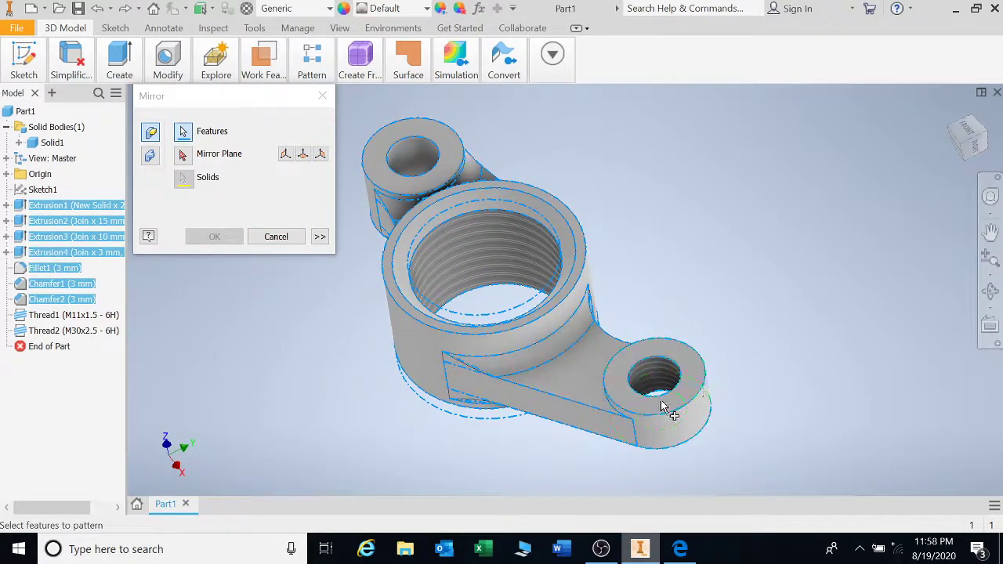
Mirror the selected features about the sloped rib face and create the mirror
left_click(183, 156)
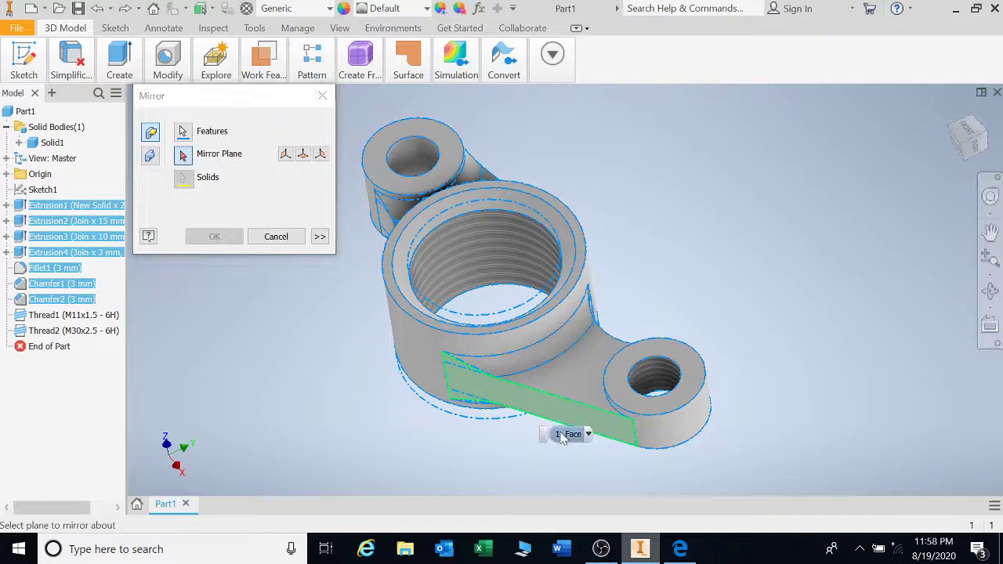
left_click(527, 409)
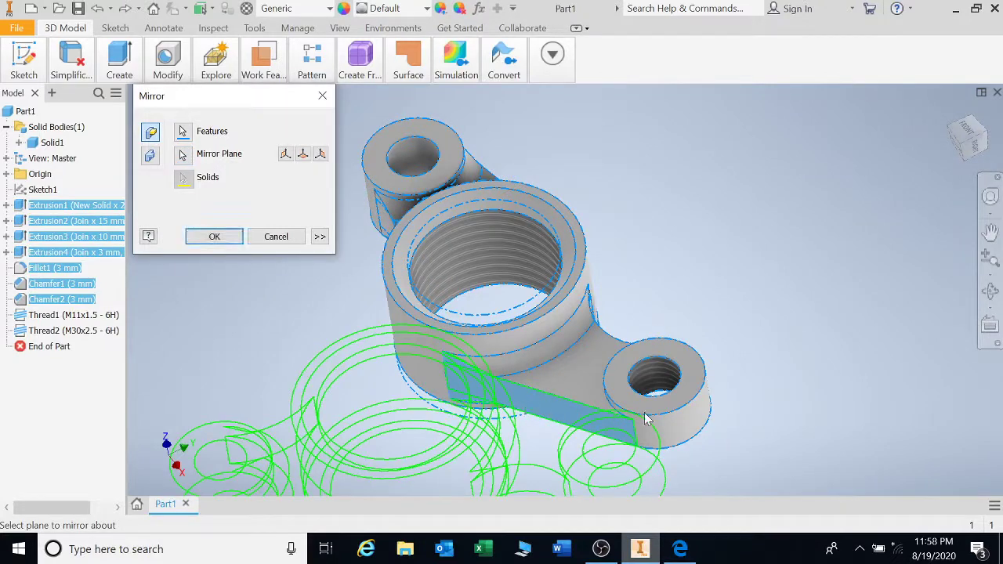
scroll(645, 415, "up", 3)
middle_click_drag(645, 414, 654, 284)
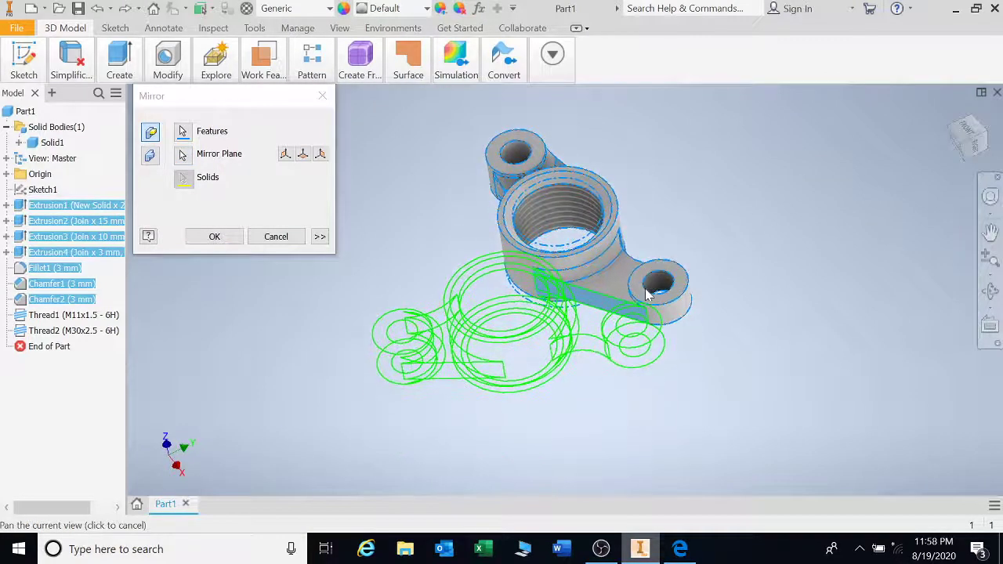
left_click(214, 236)
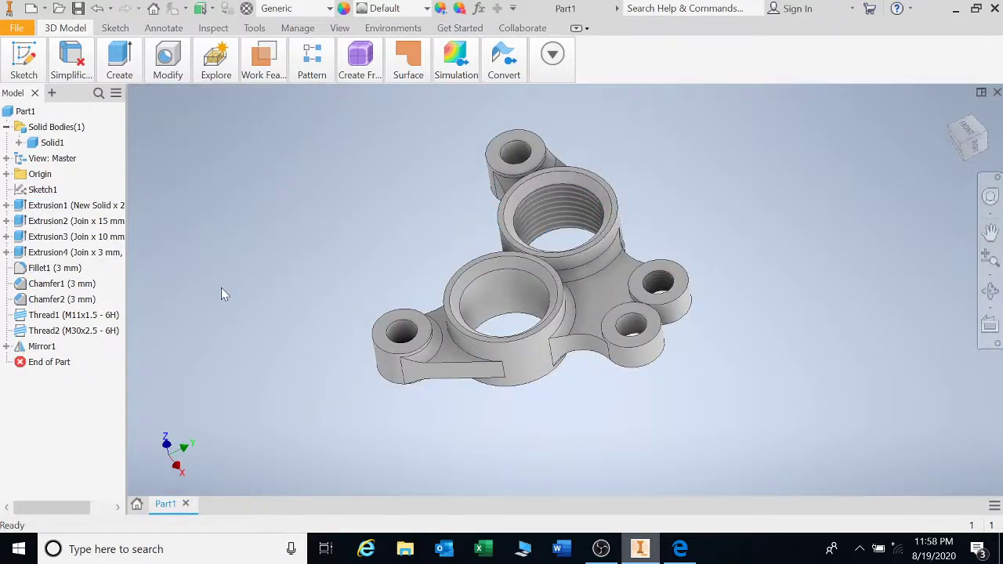
Undo the first mirror and start a new one with all extrusions, fillet and chamfer selected
left_click(98, 9)
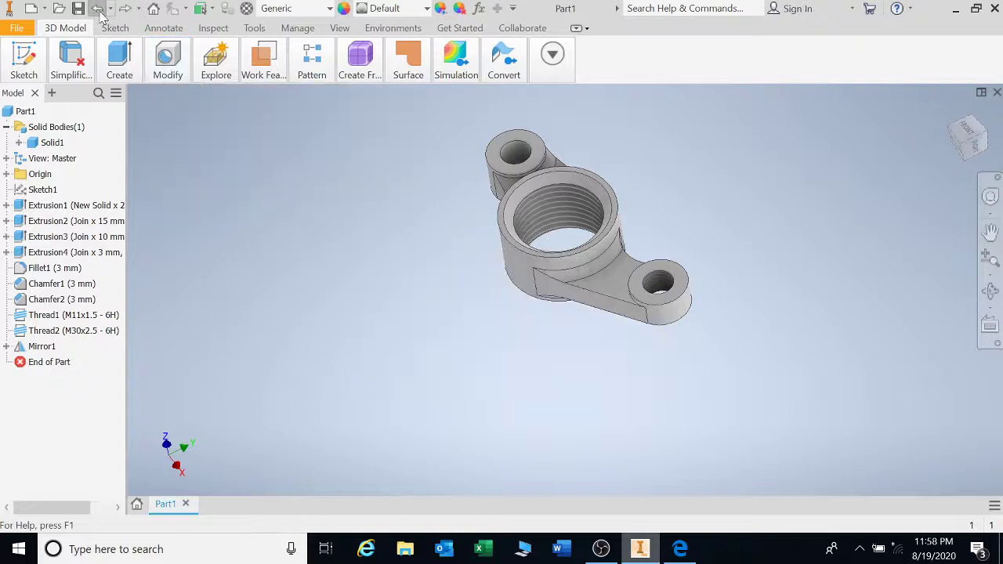
mouse_move(117, 71)
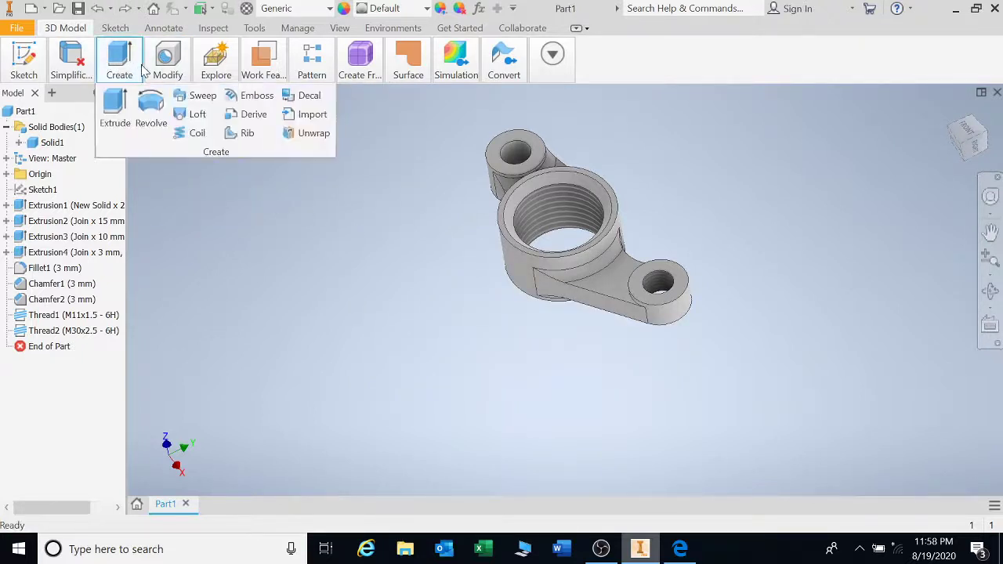
mouse_move(297, 67)
left_click(400, 95)
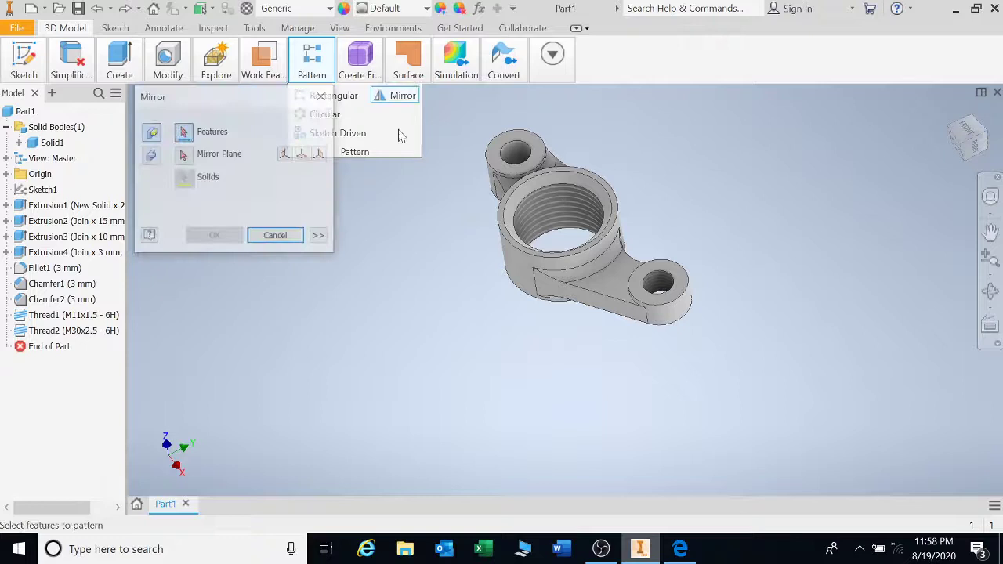
left_click(517, 184)
left_click(558, 206)
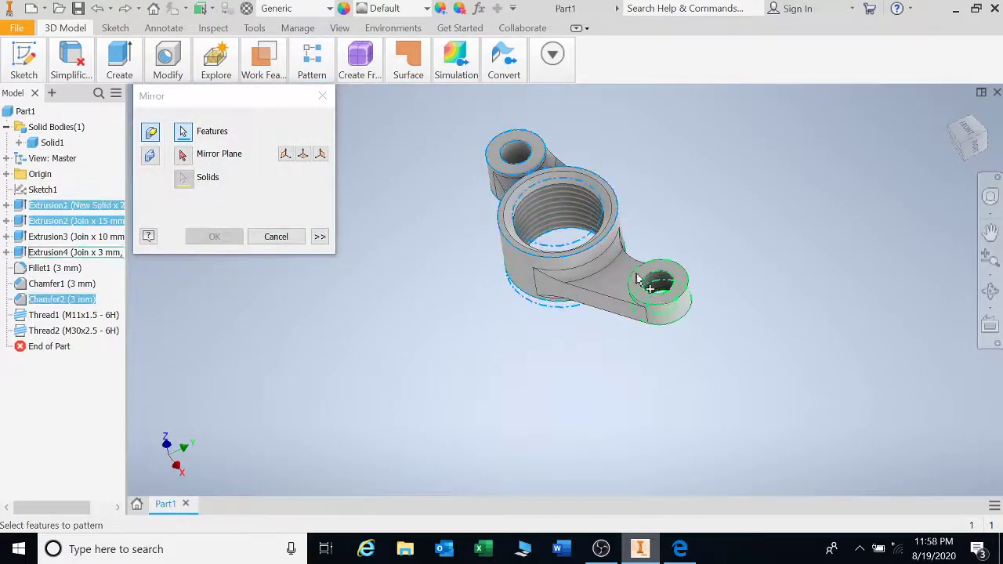
left_click(655, 283)
left_click(651, 301)
left_click(575, 294)
left_click(515, 210)
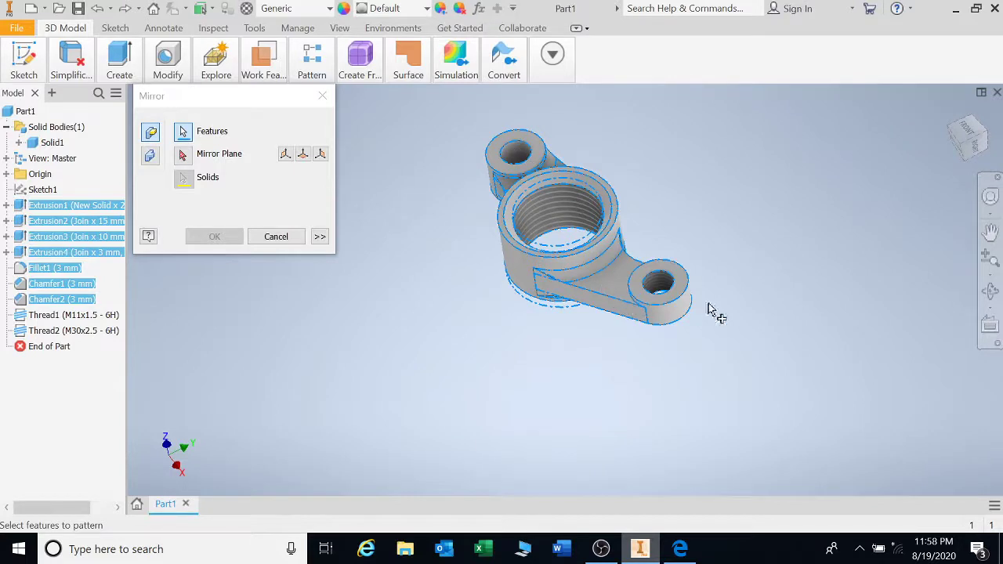
Orbit to the flat top face, use it as the mirror plane, and create the mirror
left_click(183, 155)
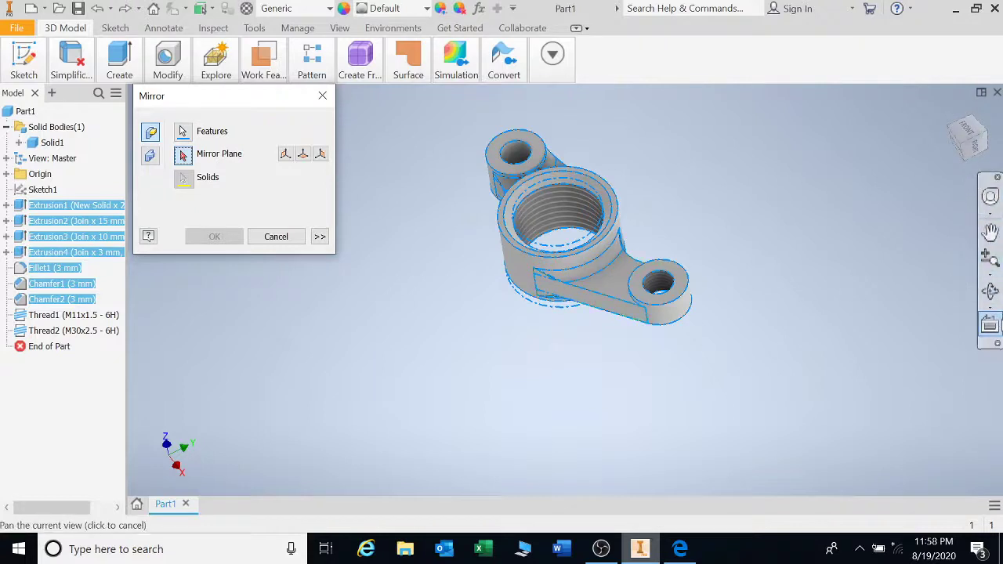
left_click(991, 293)
left_click_drag(676, 298, 716, 317)
left_click_drag(544, 226, 577, 272)
key("Escape")
left_click(509, 263)
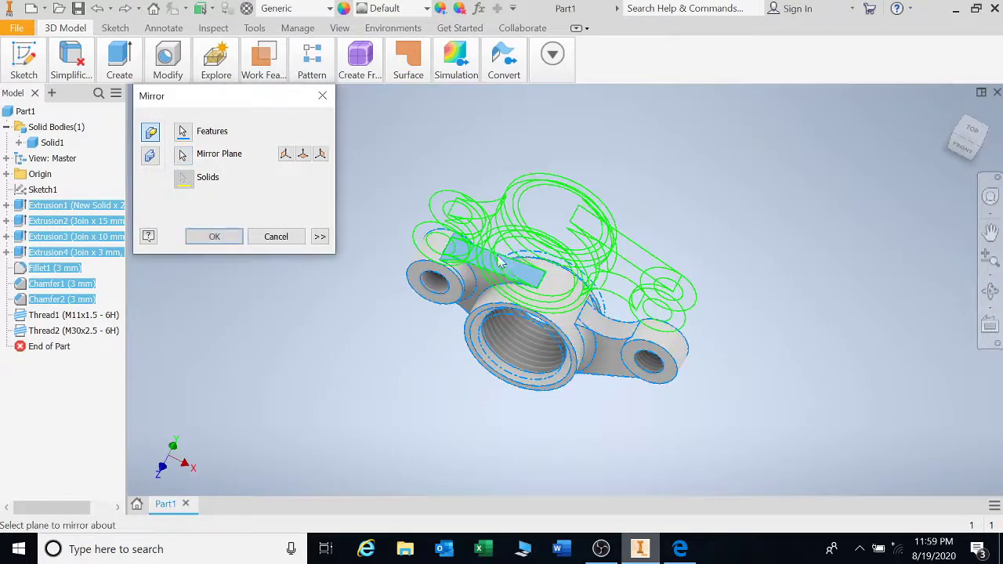
left_click(992, 292)
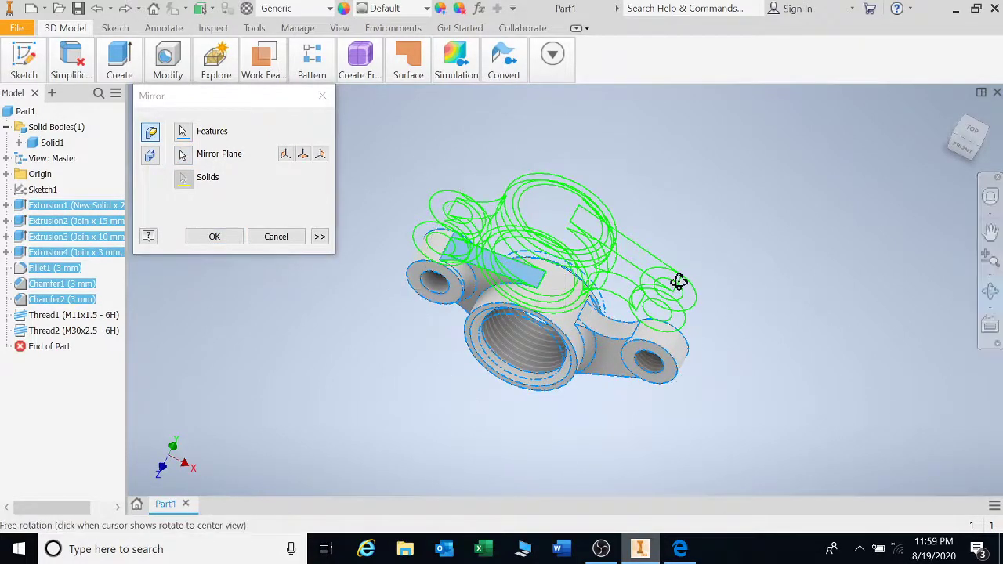
left_click_drag(679, 280, 683, 259)
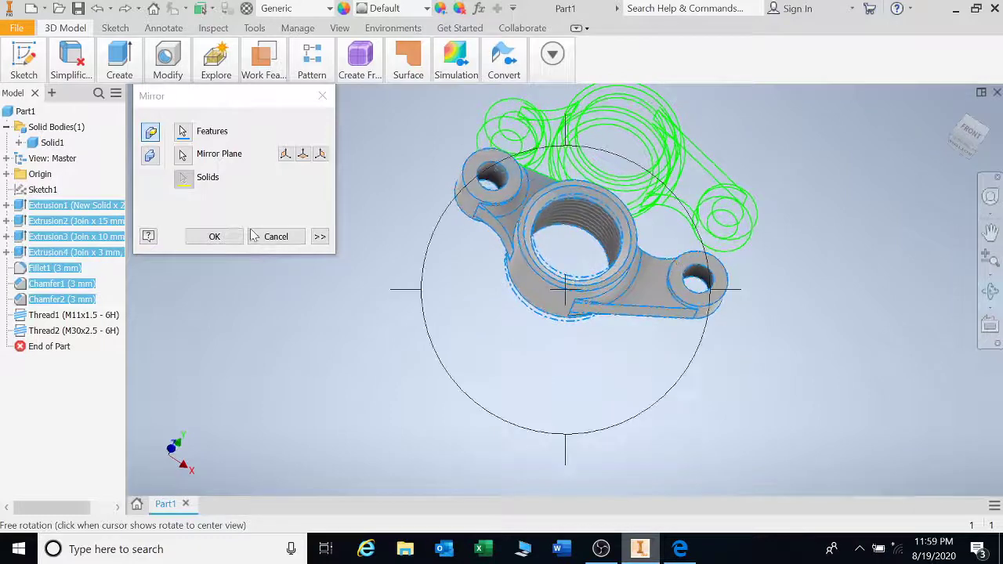
left_click(212, 236)
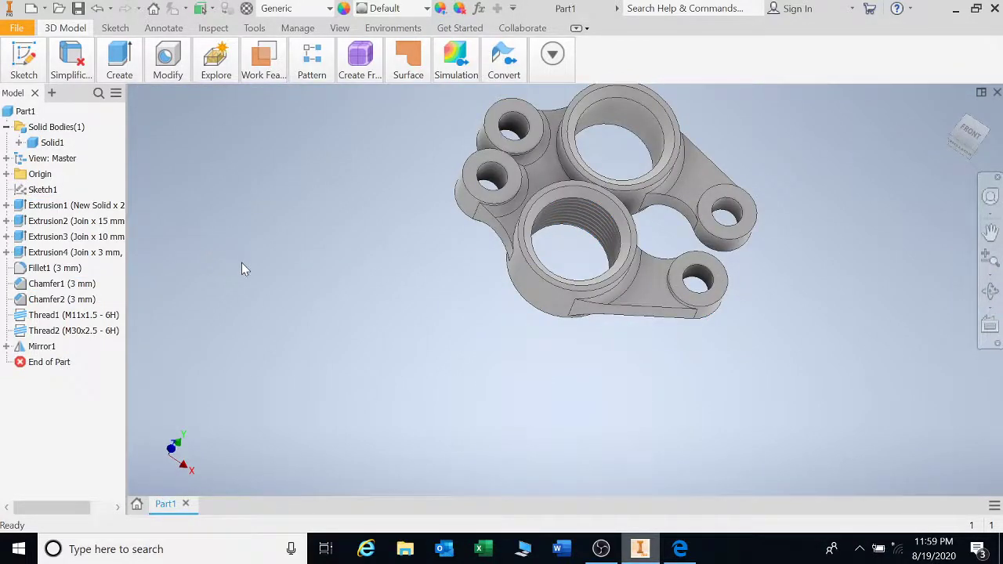
Add an ANSI metric M30x3.5 6H thread to the upper large hole's inner face
middle_click_drag(625, 160, 569, 224, "shift")
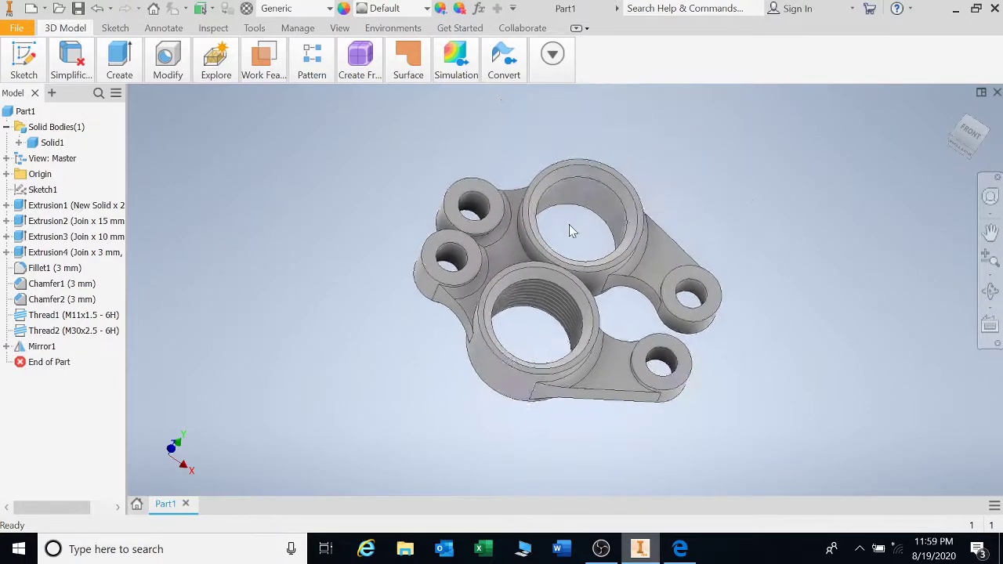
scroll(520, 309, "up", 4)
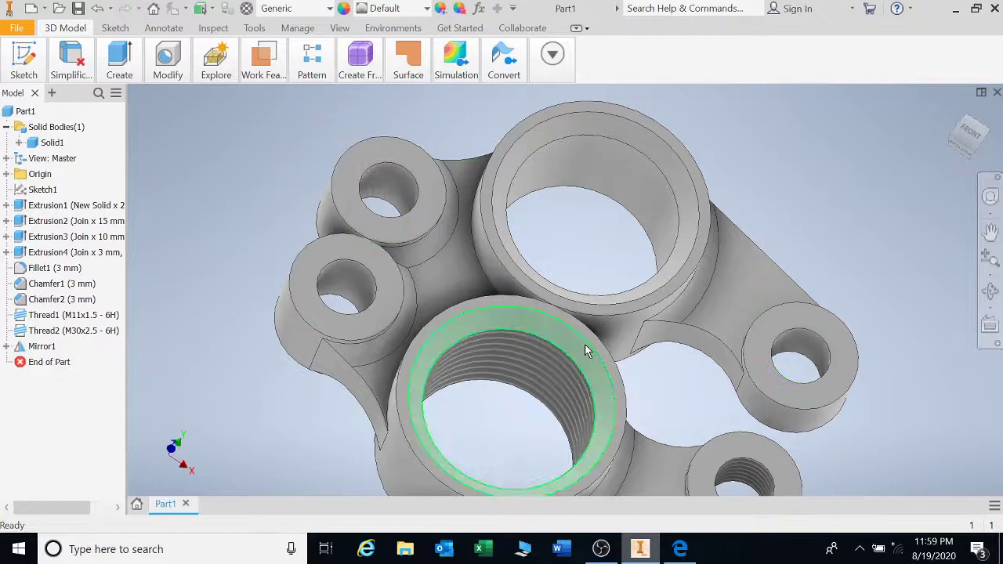
middle_click_drag(593, 309, 604, 270)
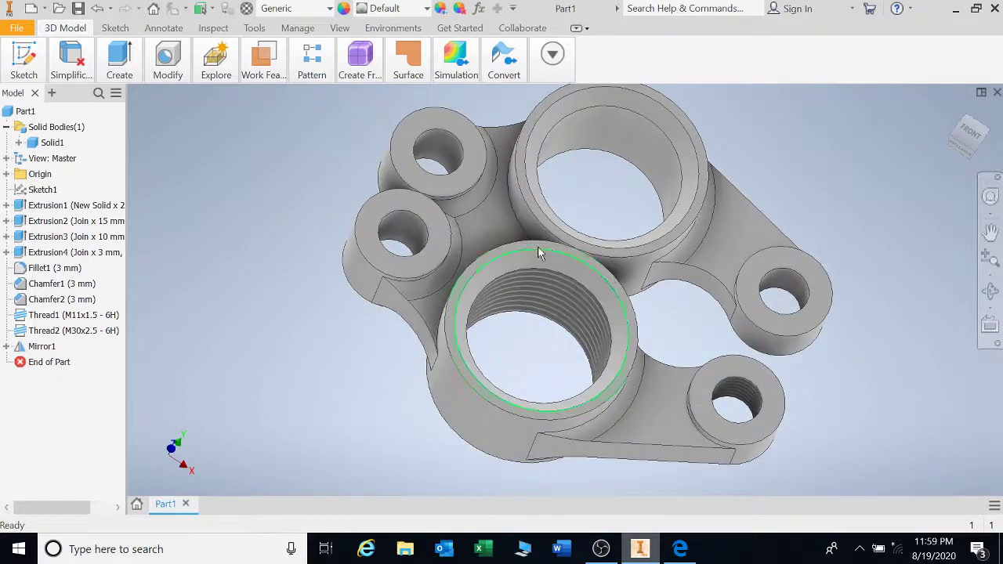
left_click(157, 71)
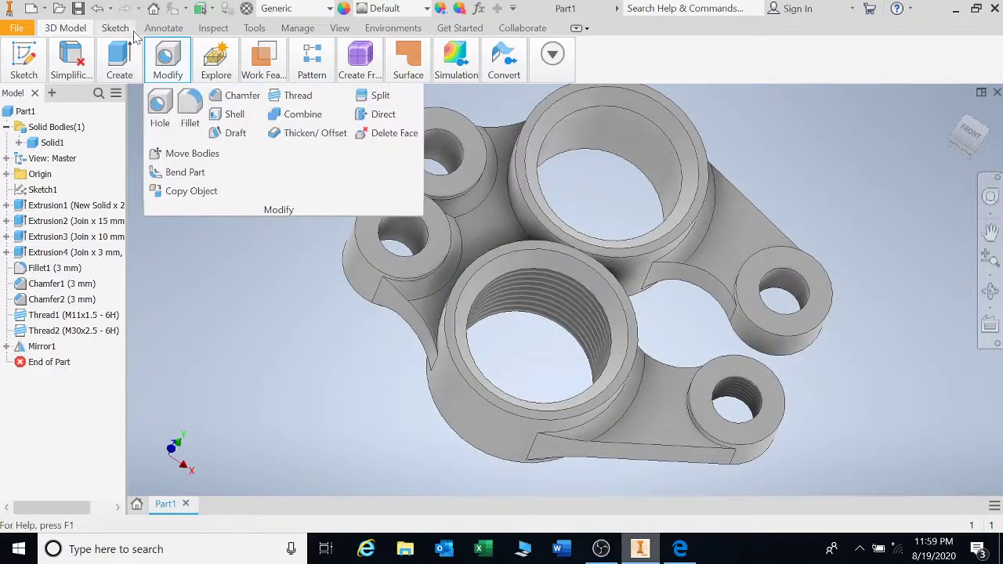
left_click(605, 145)
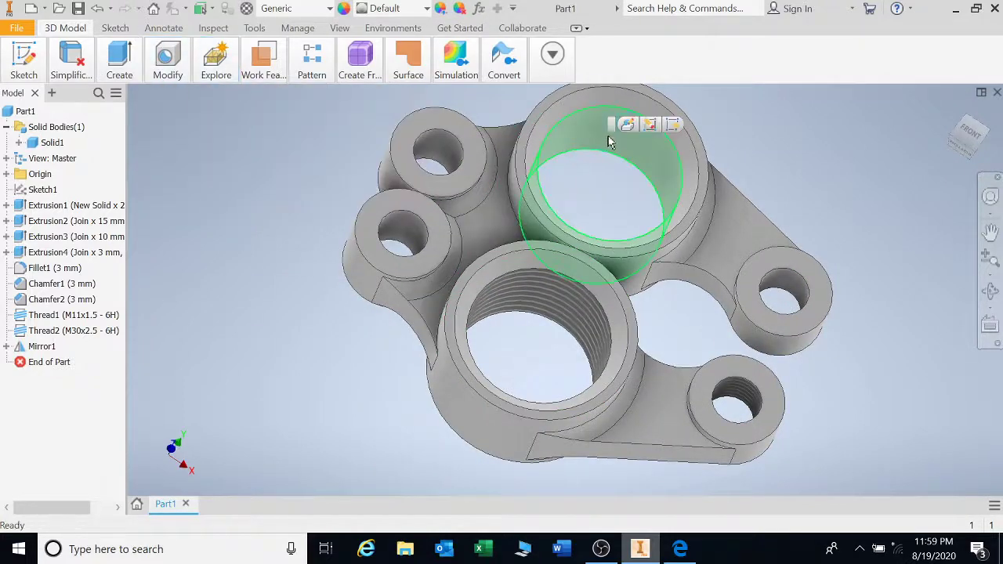
left_click(122, 71)
left_click(165, 67)
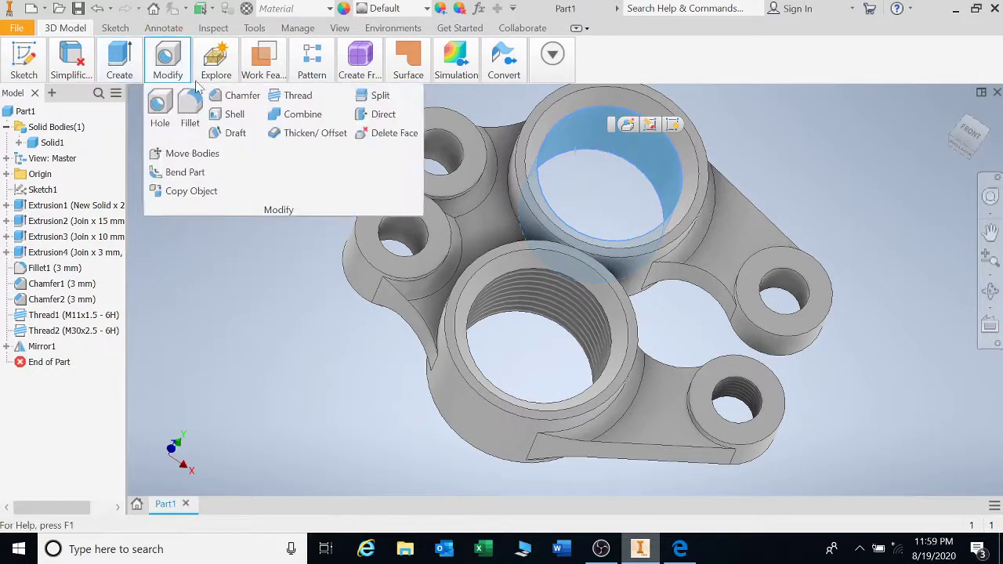
left_click(296, 95)
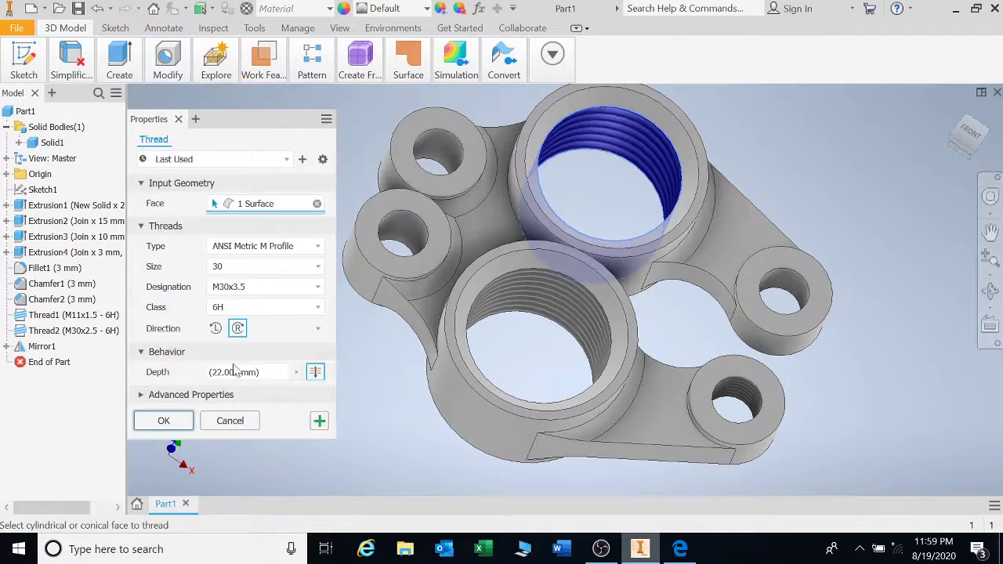
left_click(166, 420)
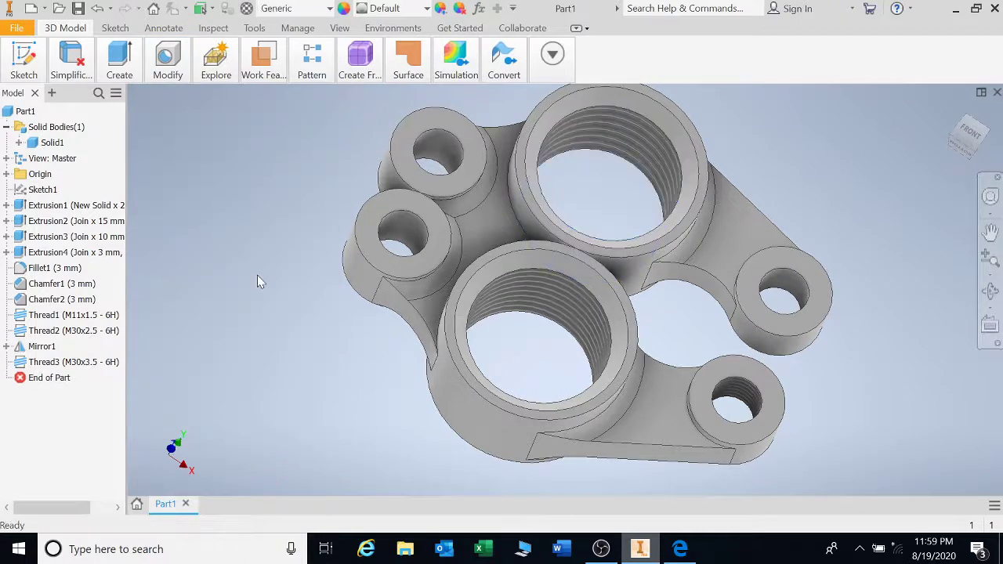
Undo the thread and the mirror, then start a new Mirror with all seven features selected
left_click(97, 9)
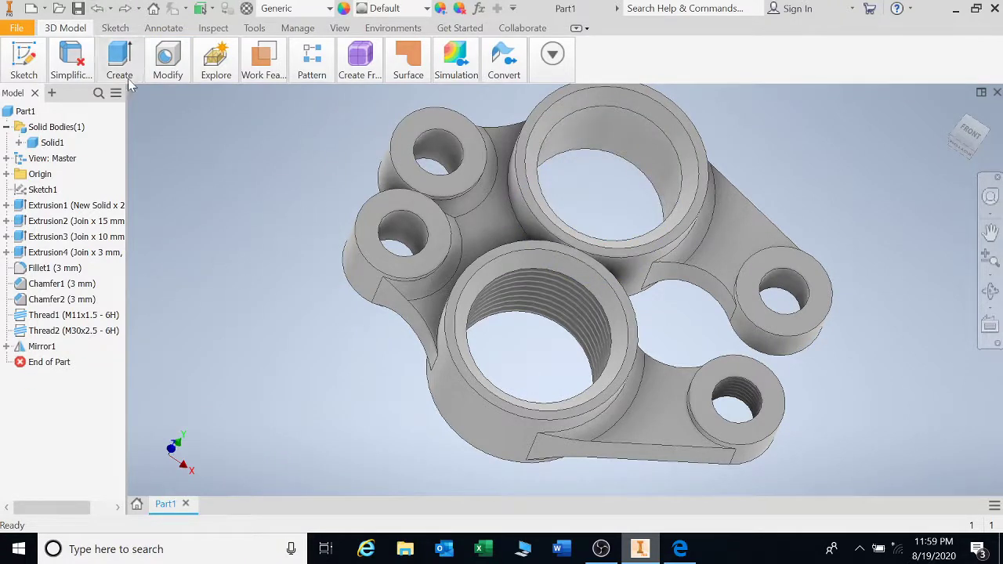
left_click(97, 9)
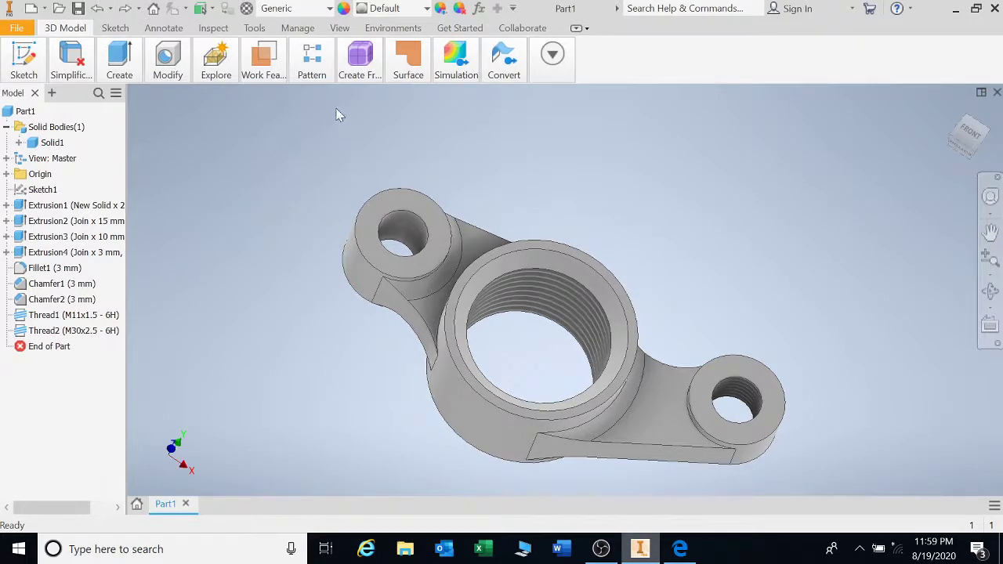
left_click(312, 61)
left_click(396, 96)
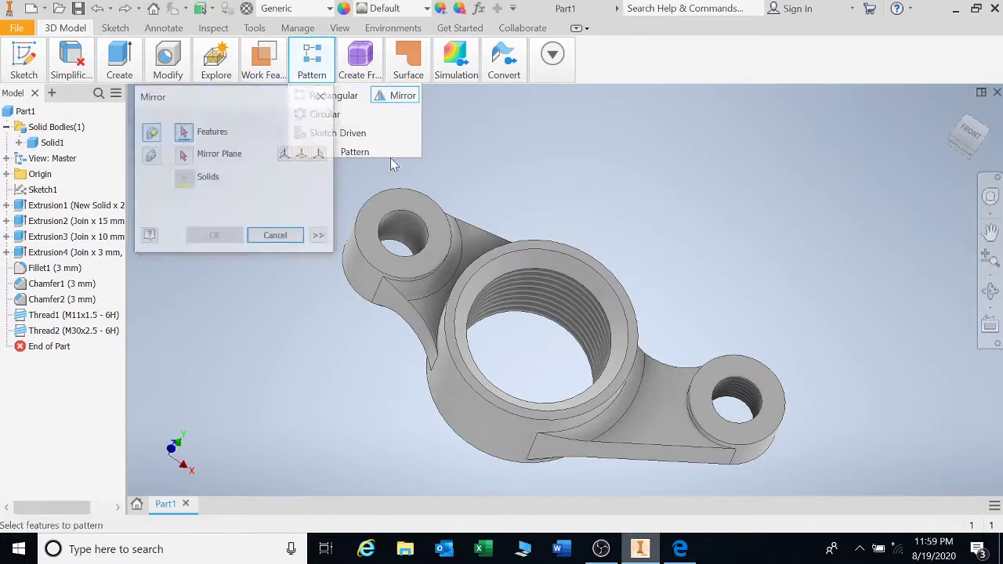
left_click(408, 262)
left_click(444, 287)
left_click(425, 321)
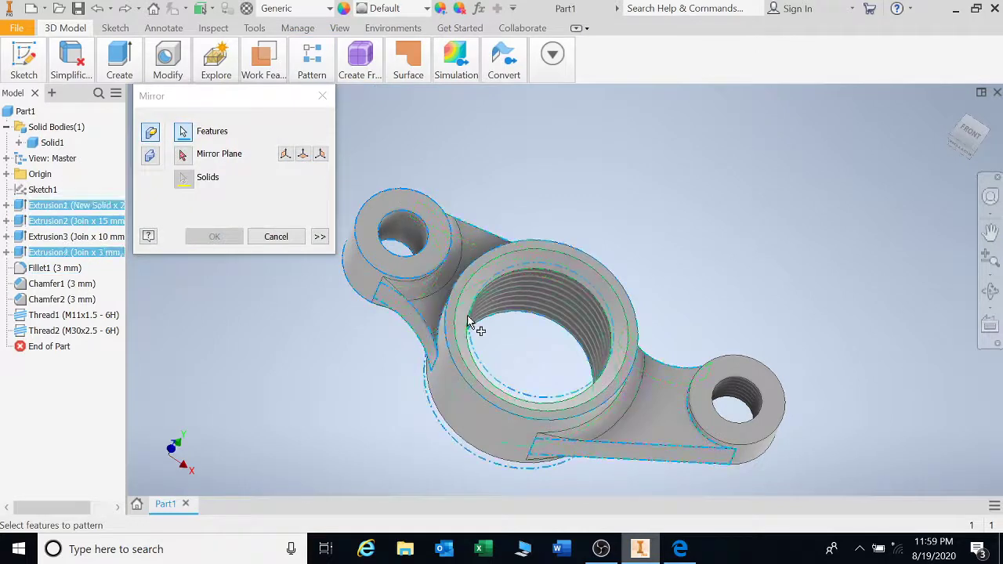
left_click(554, 302)
left_click(697, 432)
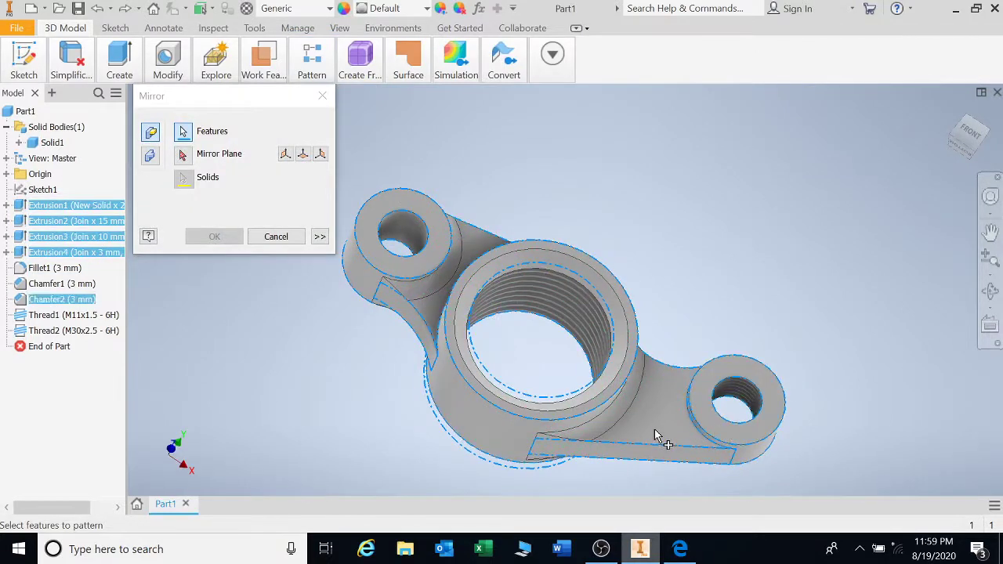
left_click(618, 404)
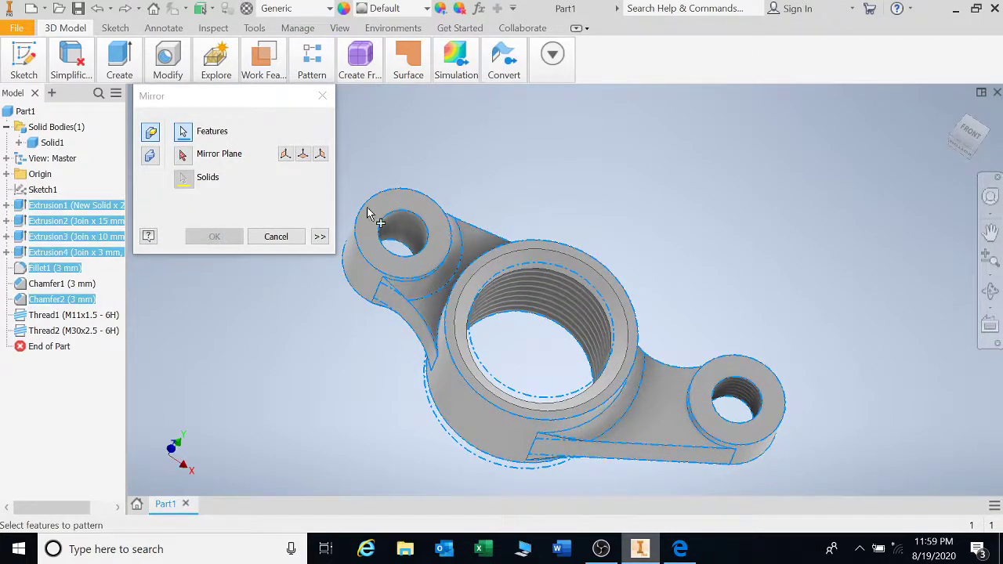
left_click(476, 300)
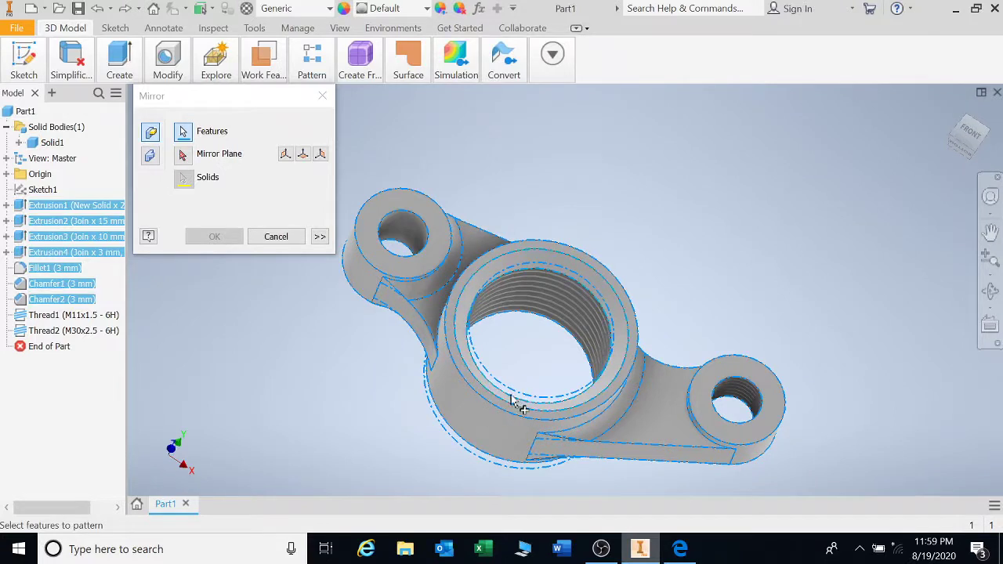
Preview mirroring about each origin plane, ending with XY Plane, then cancel the mirror
middle_click_drag(603, 404, 612, 325)
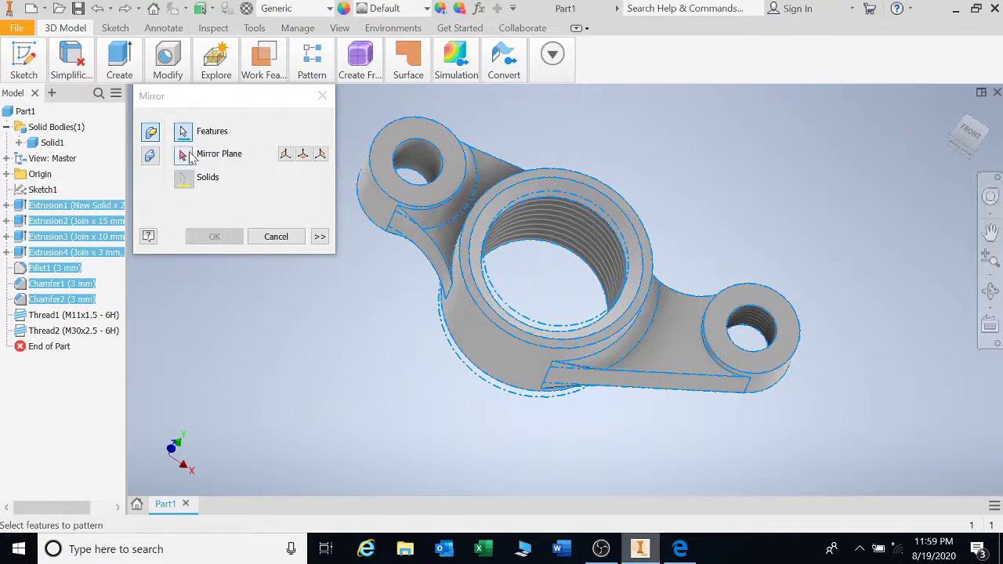
left_click(183, 154)
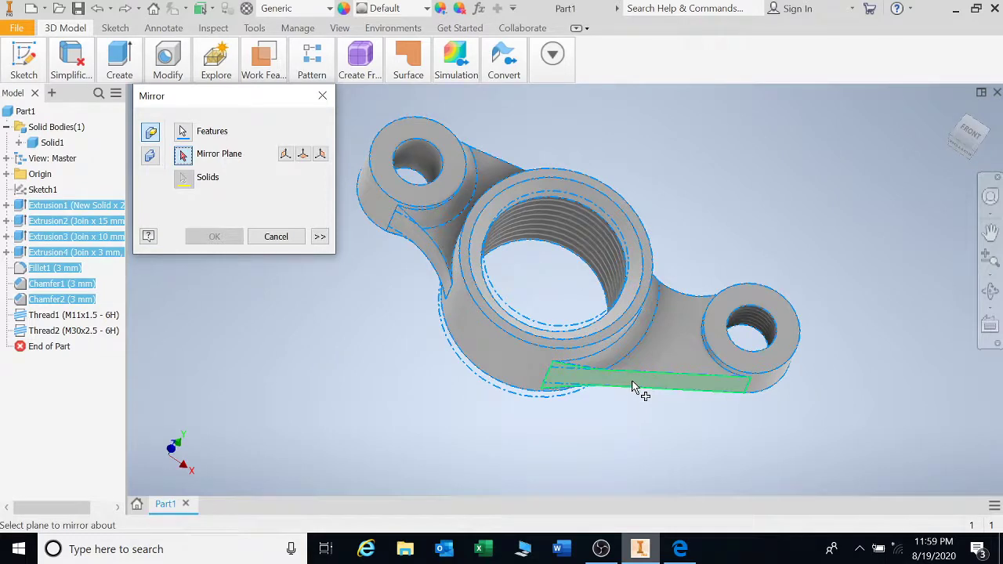
left_click(285, 155)
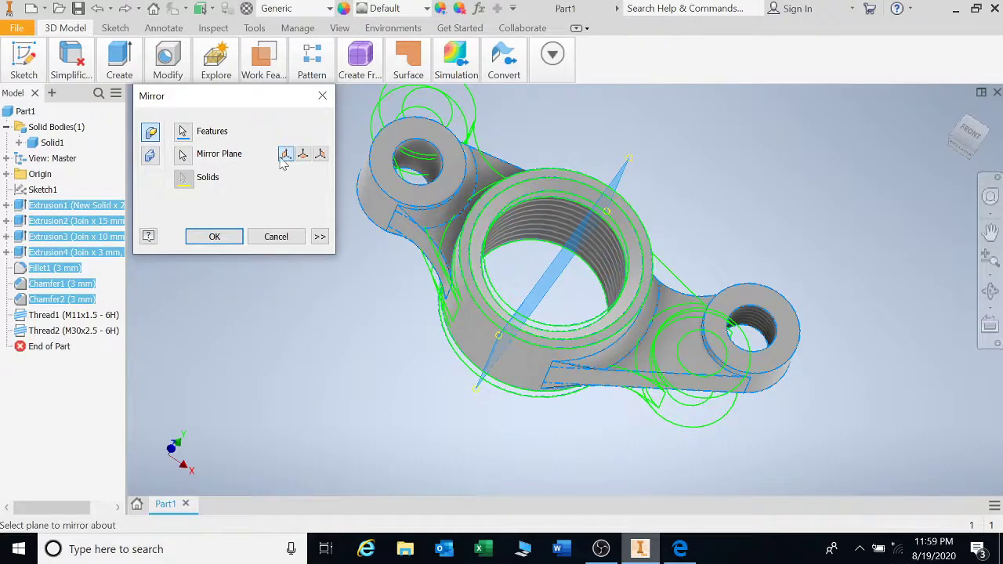
left_click(991, 290)
left_click_drag(681, 282, 600, 278)
left_click(303, 155)
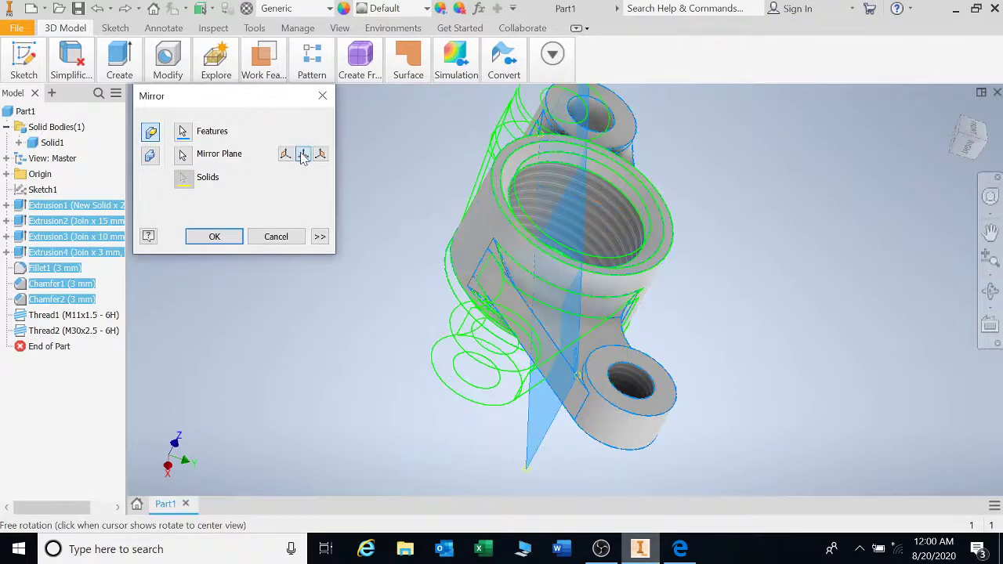
left_click(988, 291)
left_click_drag(578, 285, 565, 235)
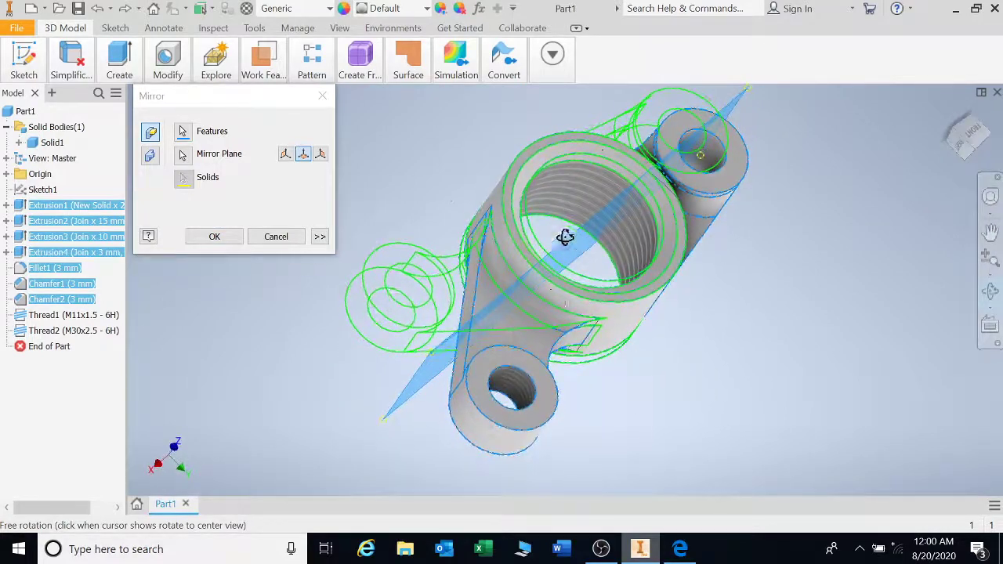
left_click(321, 155)
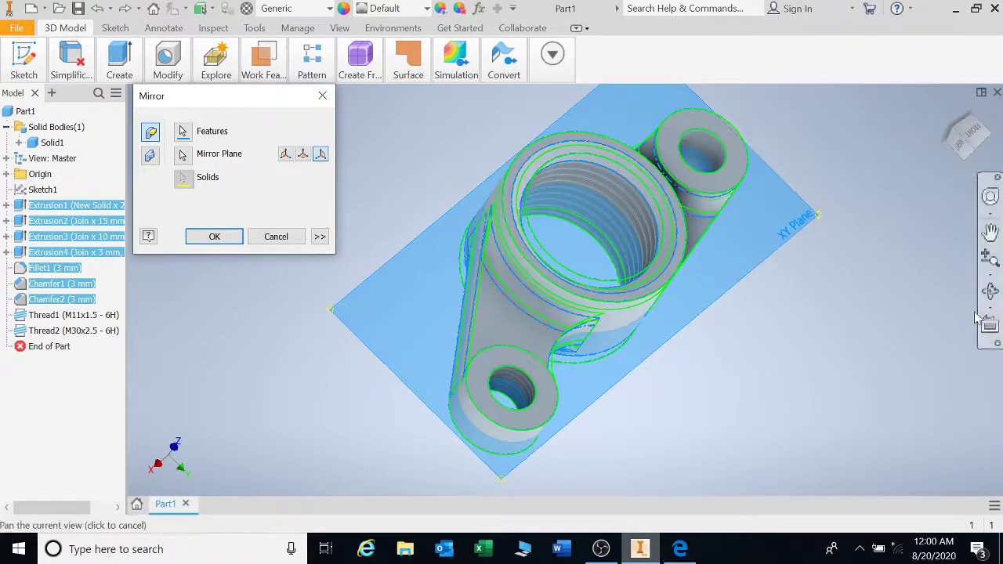
left_click(990, 291)
mouse_move(668, 271)
left_mouse_down()
mouse_move(753, 277)
mouse_move(663, 292)
mouse_move(768, 270)
mouse_move(685, 243)
mouse_move(666, 267)
mouse_move(676, 271)
left_mouse_up()
left_click(285, 243)
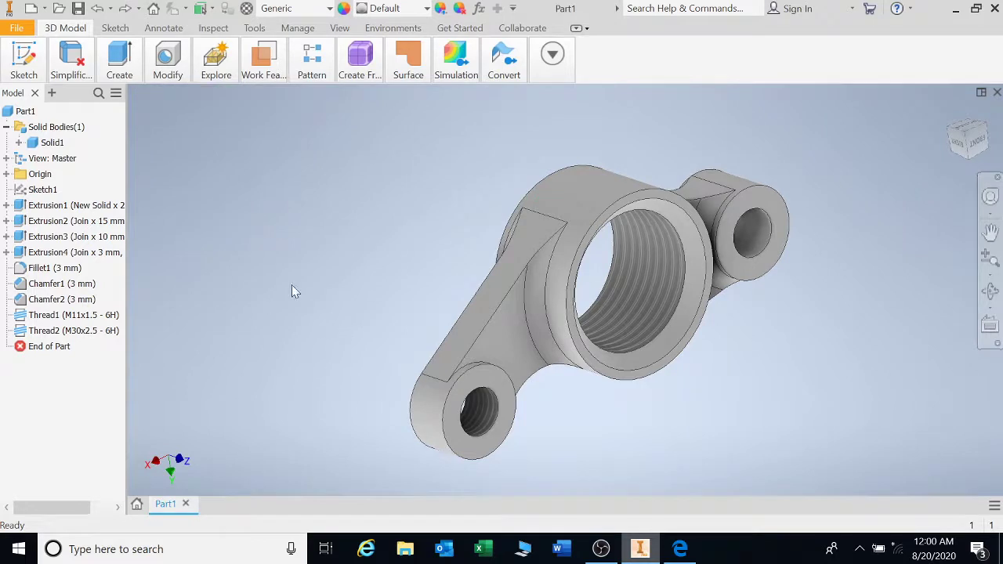
Start a Circular Pattern with Extrusion1–4, Fillet1, Chamfer1 and Chamfer2 selected as features
left_click(314, 69)
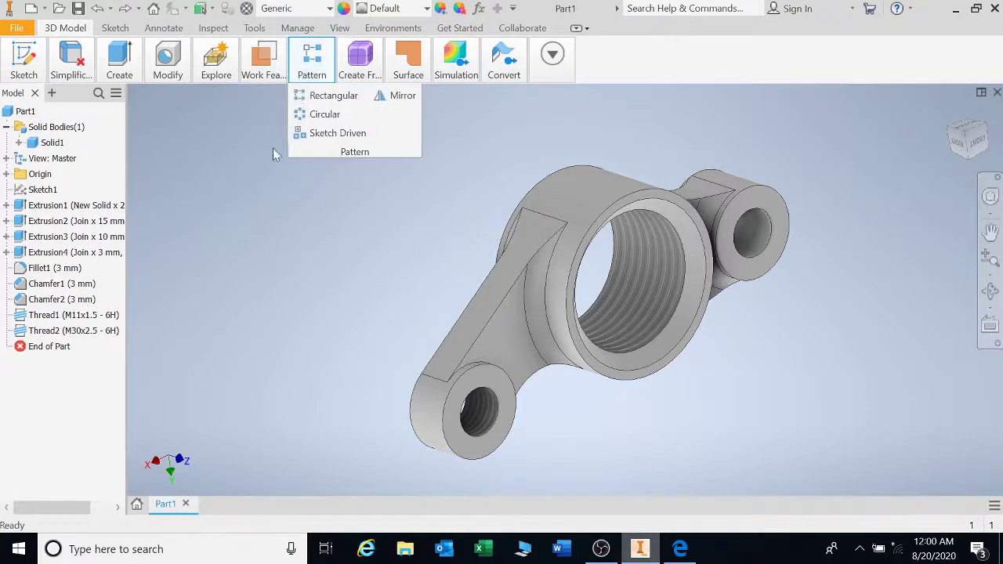
left_click(324, 112)
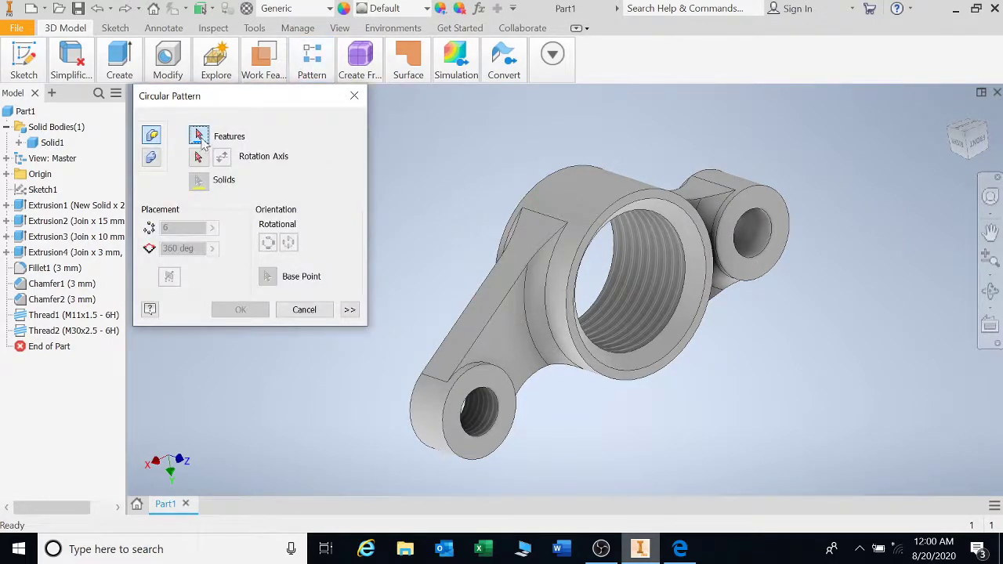
left_click(537, 323)
left_click(476, 369)
left_click(448, 444)
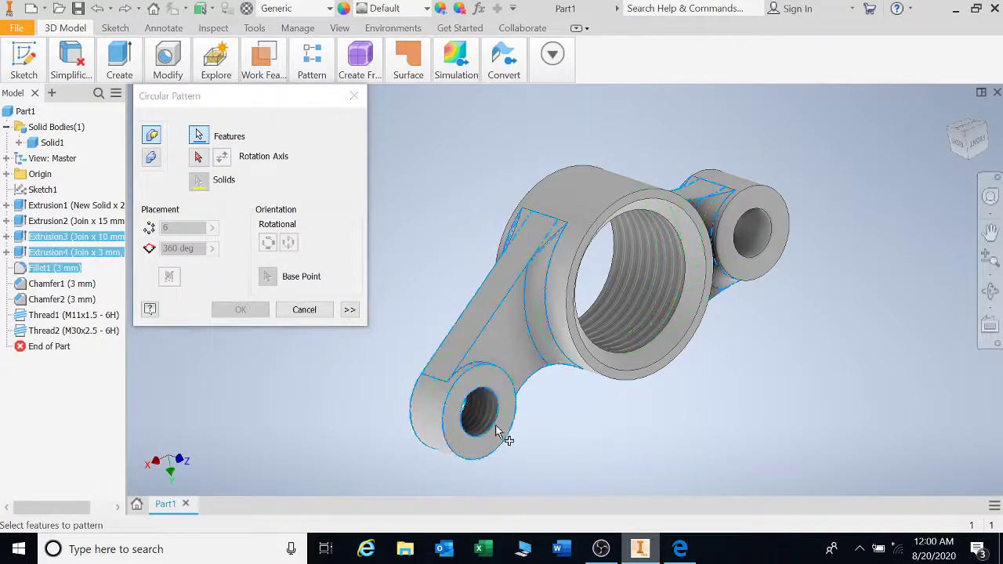
left_click(541, 345)
left_click(637, 232)
left_click(670, 227)
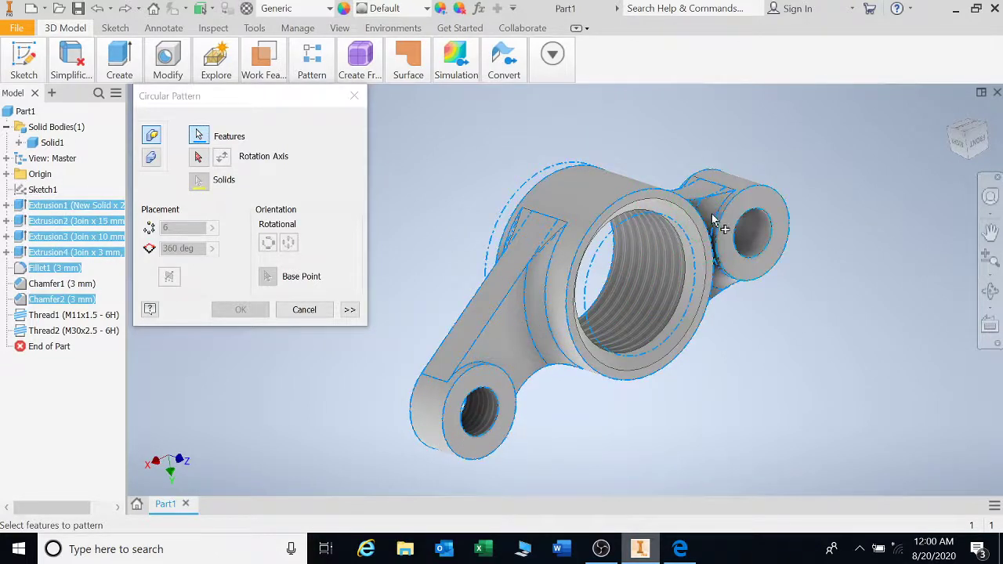
left_click(659, 218)
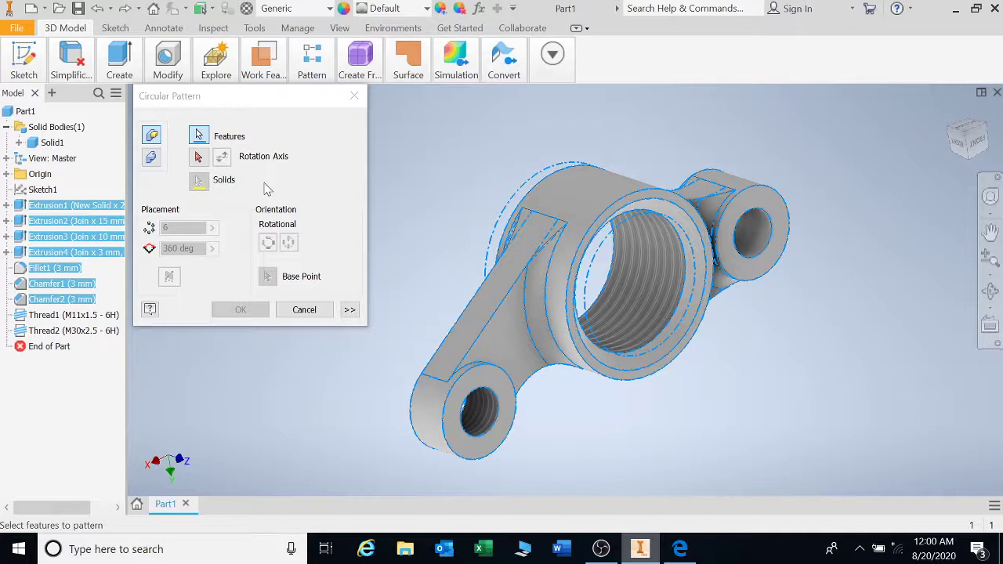
left_click(198, 158)
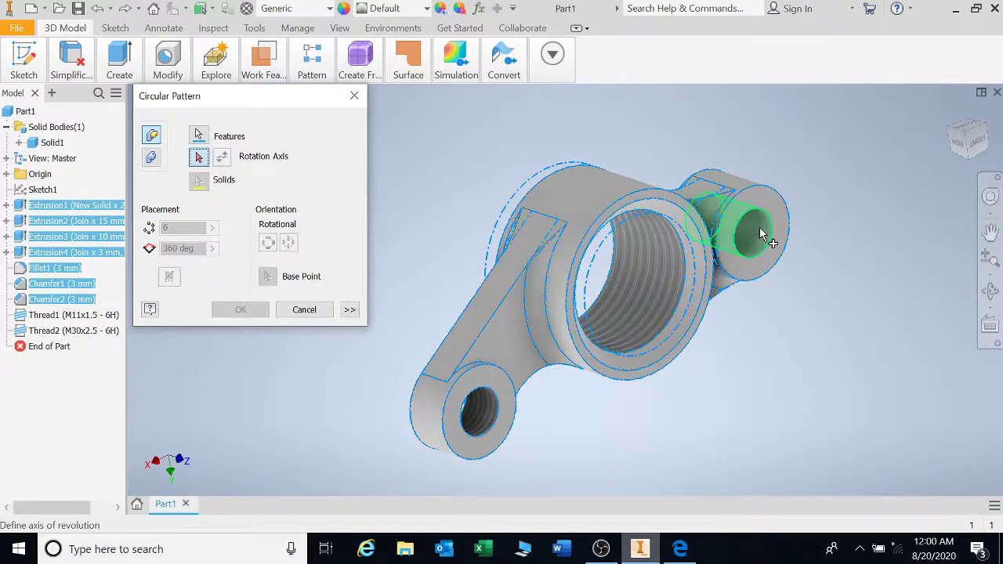
Pattern 3 copies over 360° about the small end hole's axis
left_click(761, 234)
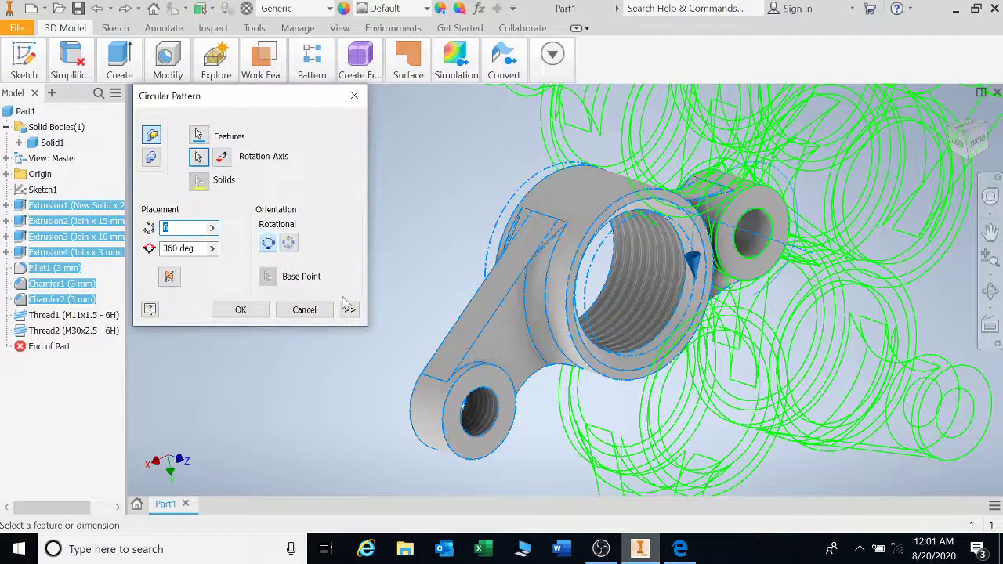
scroll(382, 303, "down", 2)
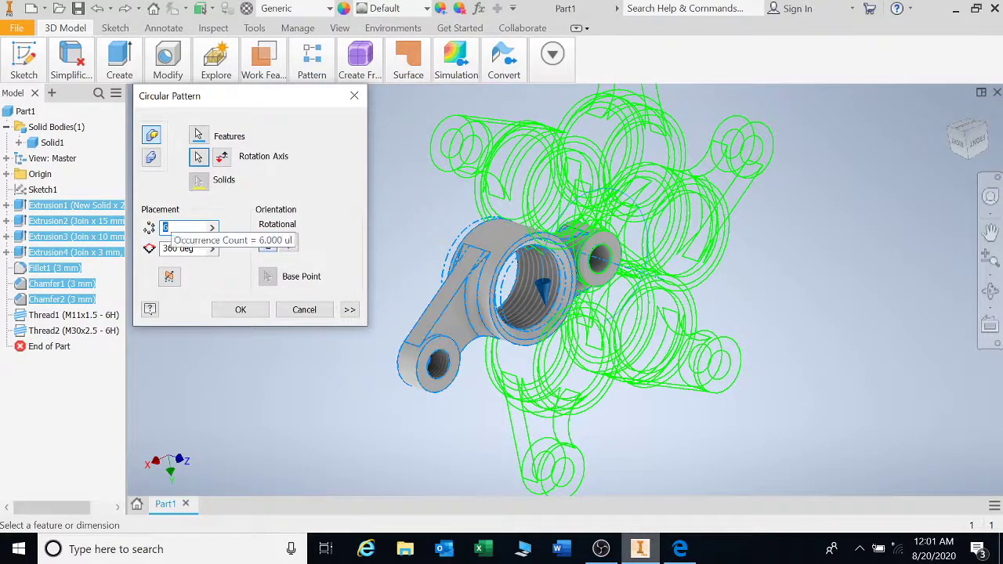
type("3")
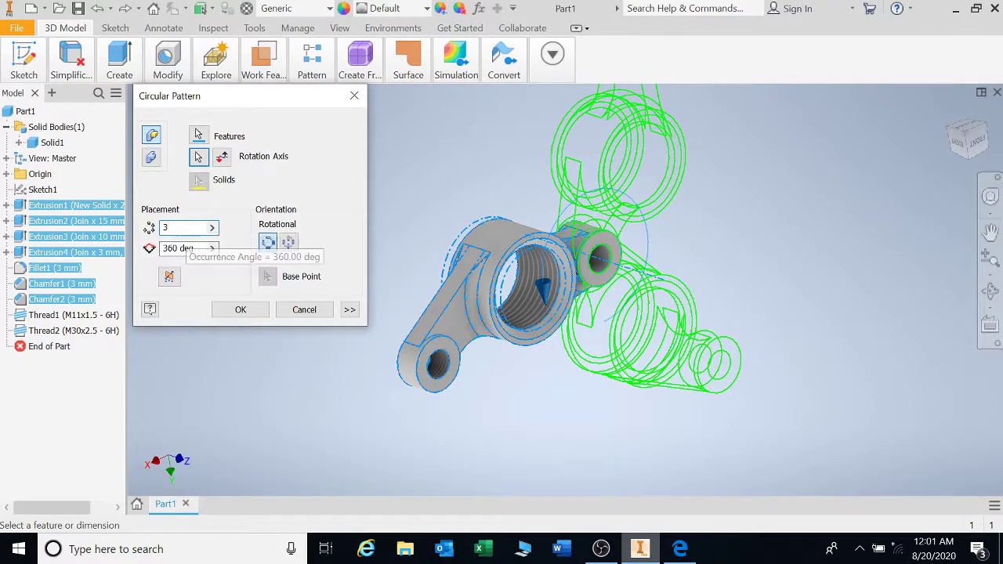
left_click(178, 249)
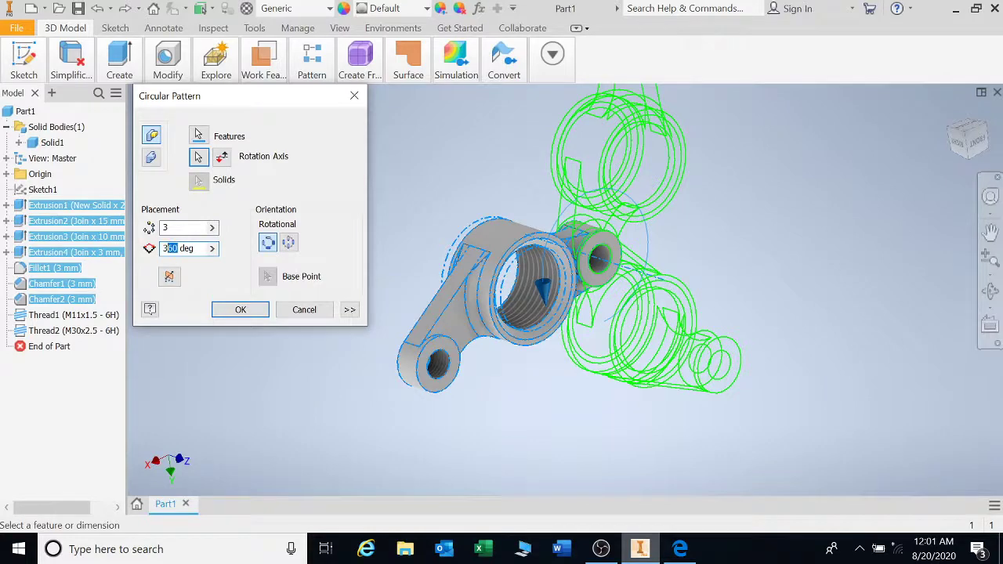
type("300")
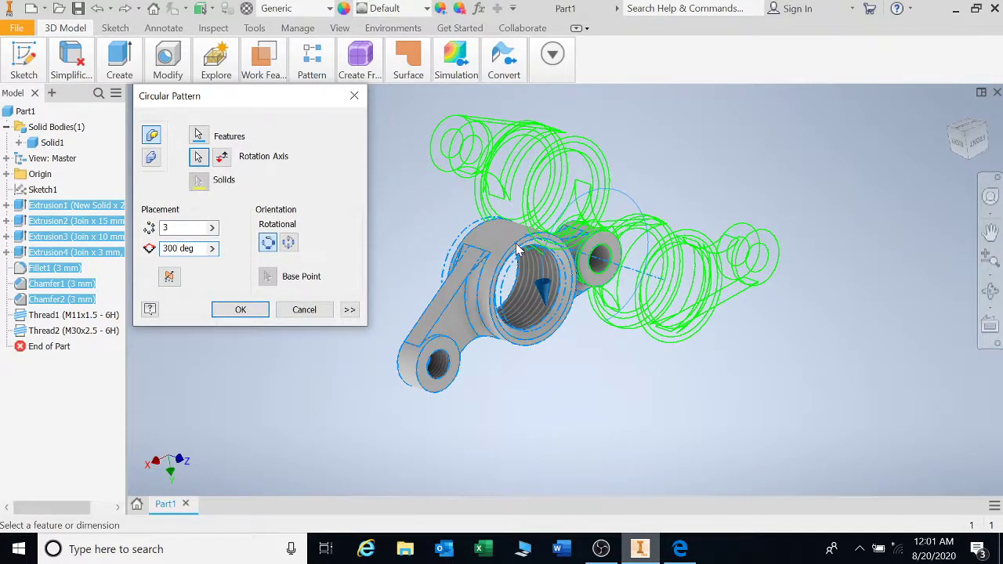
key("BackSpace")
key("BackSpace")
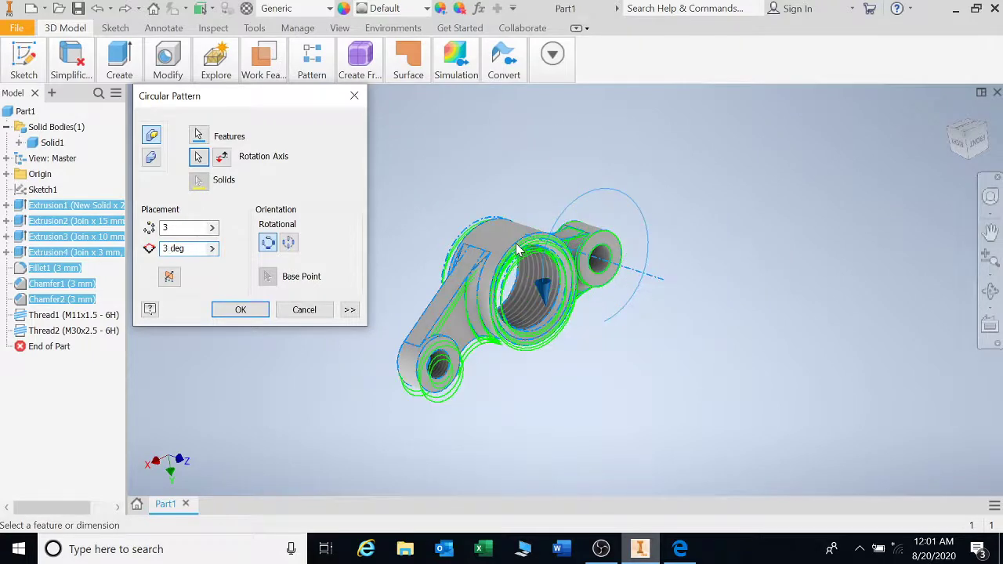
type("60")
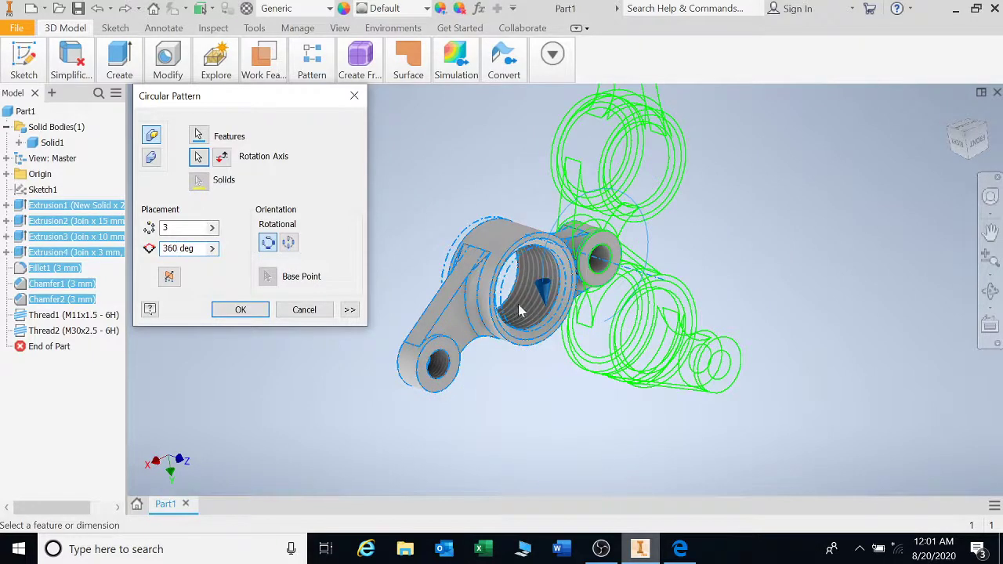
left_click(241, 311)
middle_click_drag(722, 253, 683, 347)
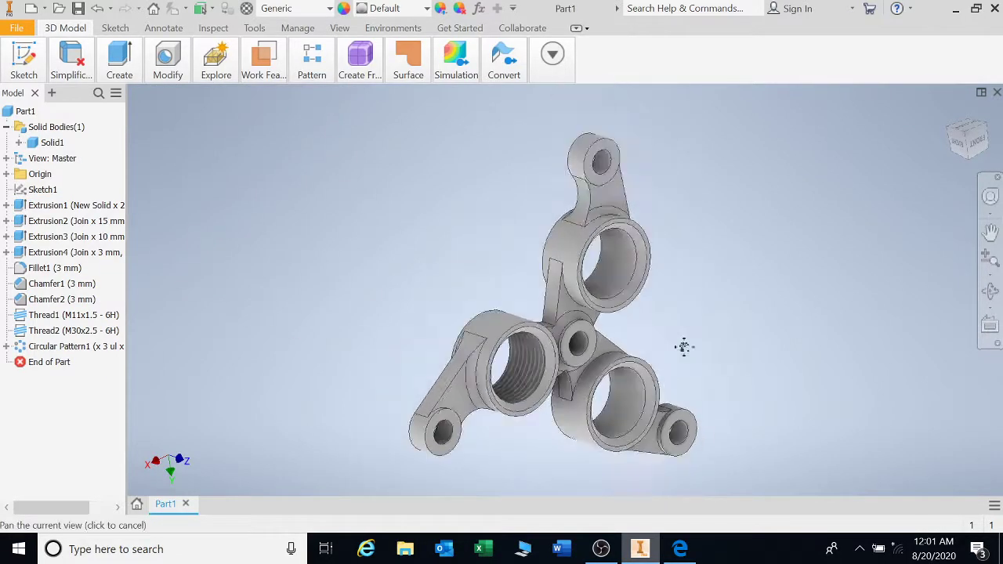
left_click(991, 292)
left_click_drag(647, 322, 636, 274)
middle_click(618, 296)
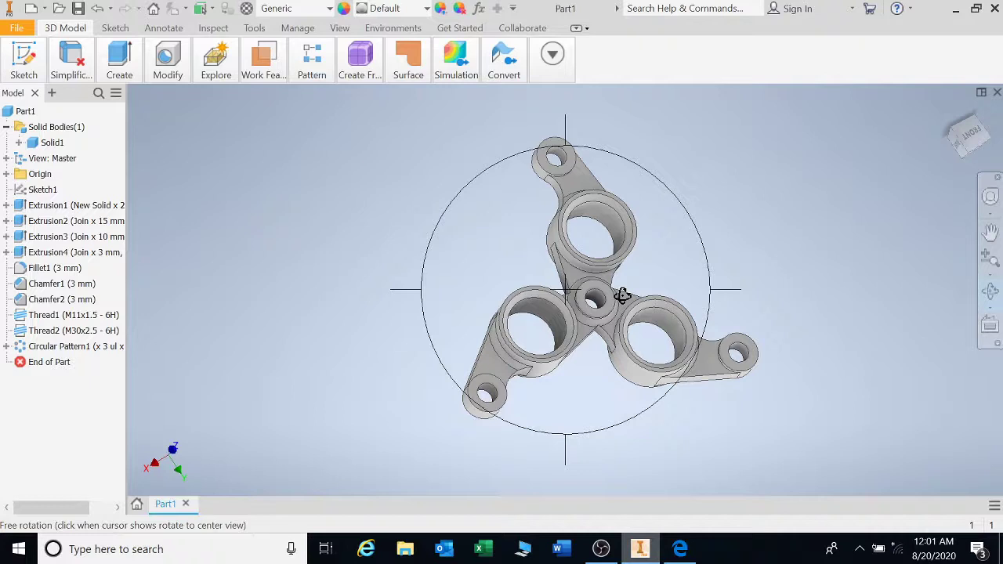
key("Escape")
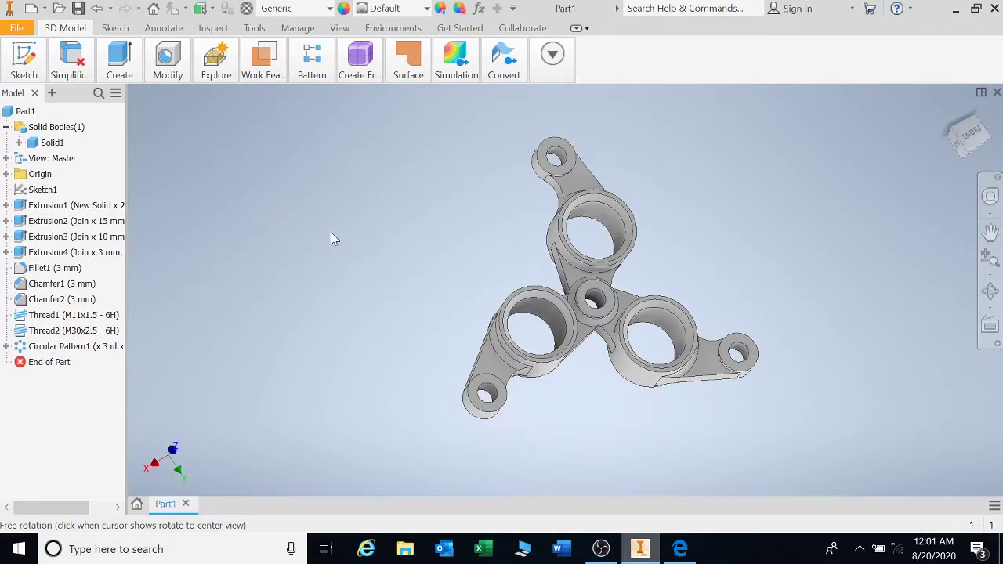
Undo the old pattern and start a new Circular Pattern with all bracket features selected
left_click(97, 8)
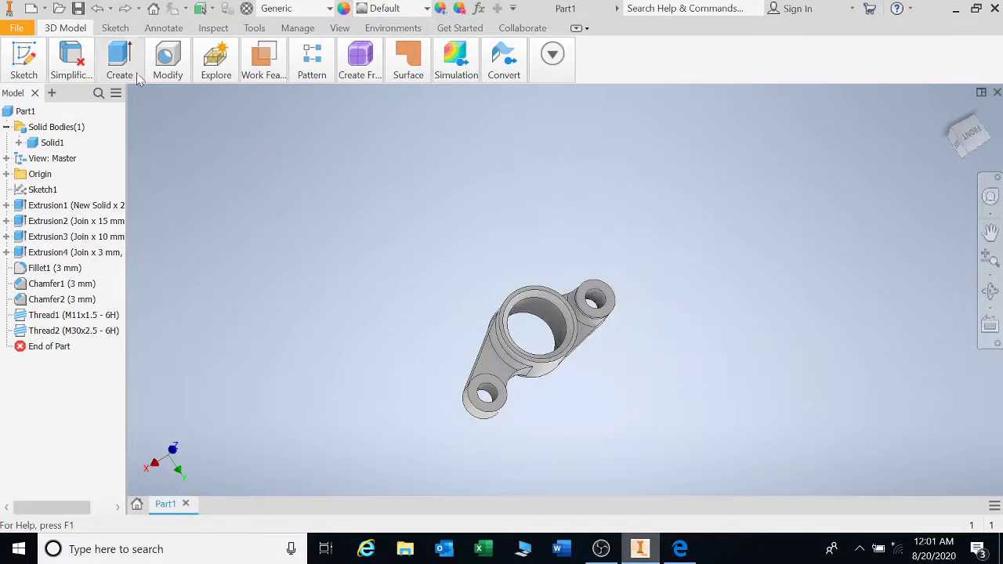
left_click(358, 64)
mouse_move(314, 67)
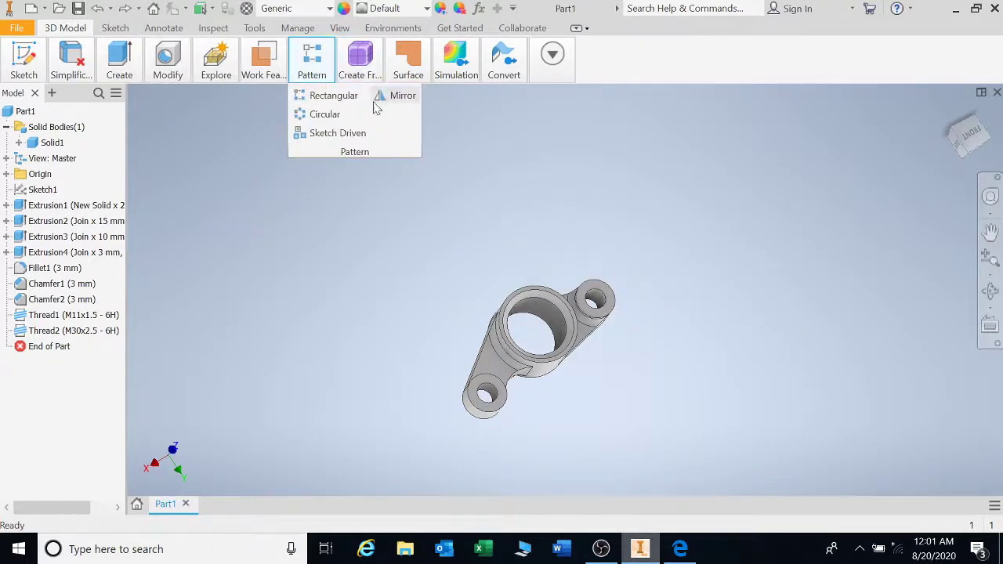
left_click(326, 115)
left_click(482, 396)
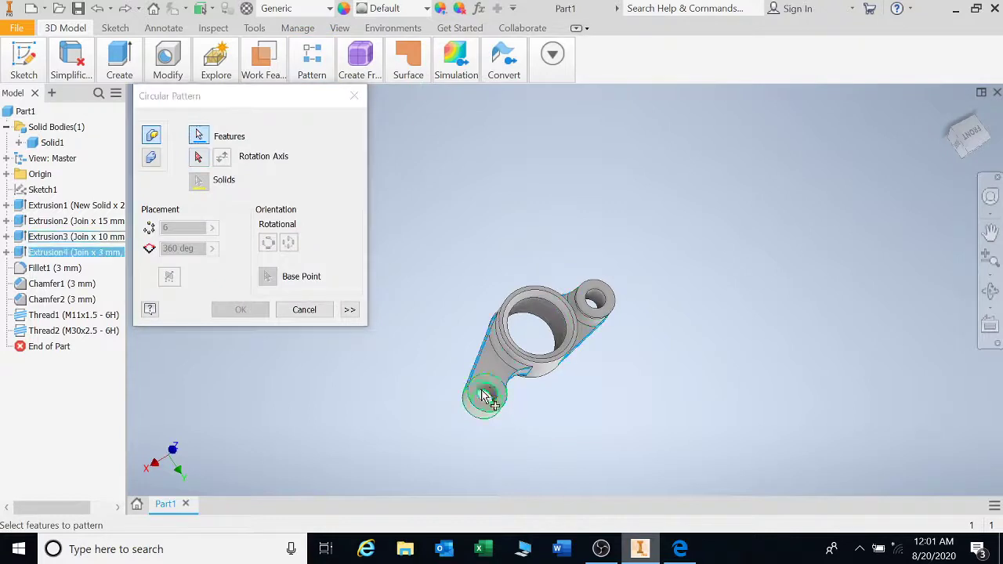
left_click(490, 400)
left_click(525, 329)
left_click(518, 345)
left_click(588, 314)
left_click(576, 313)
left_click(574, 319)
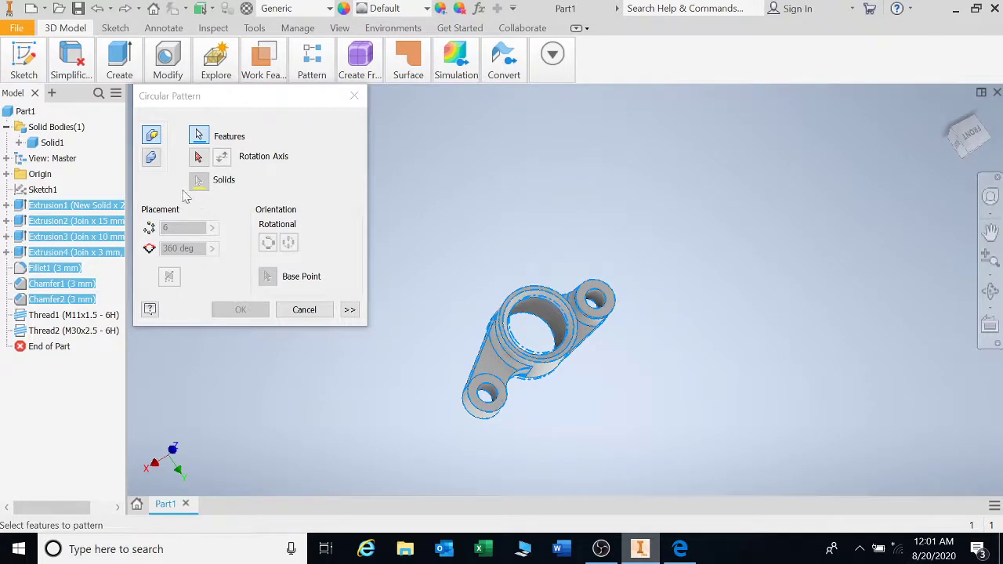
Use the central bore as rotation axis with 3 occurrences and create the pattern
left_click(199, 158)
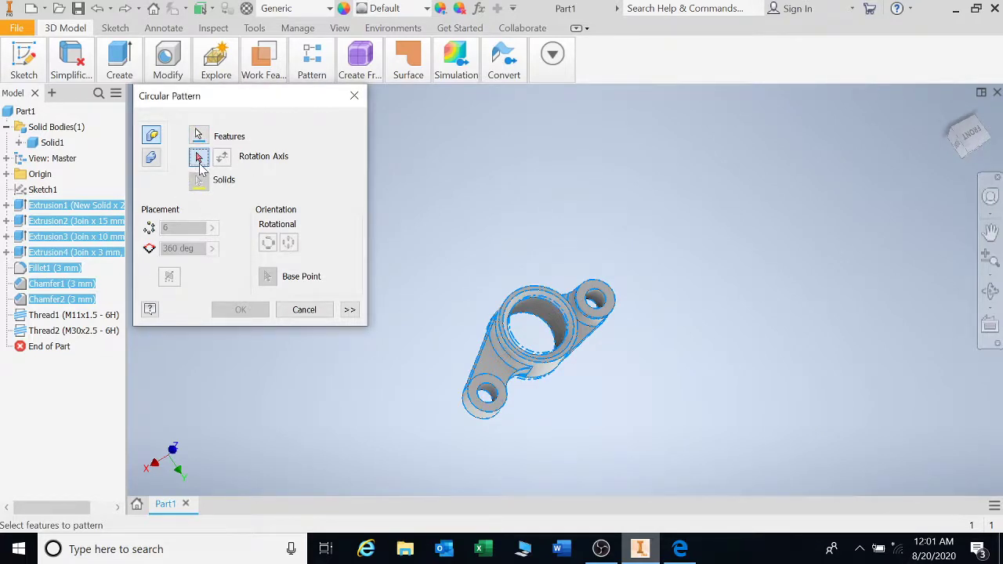
left_click(537, 322)
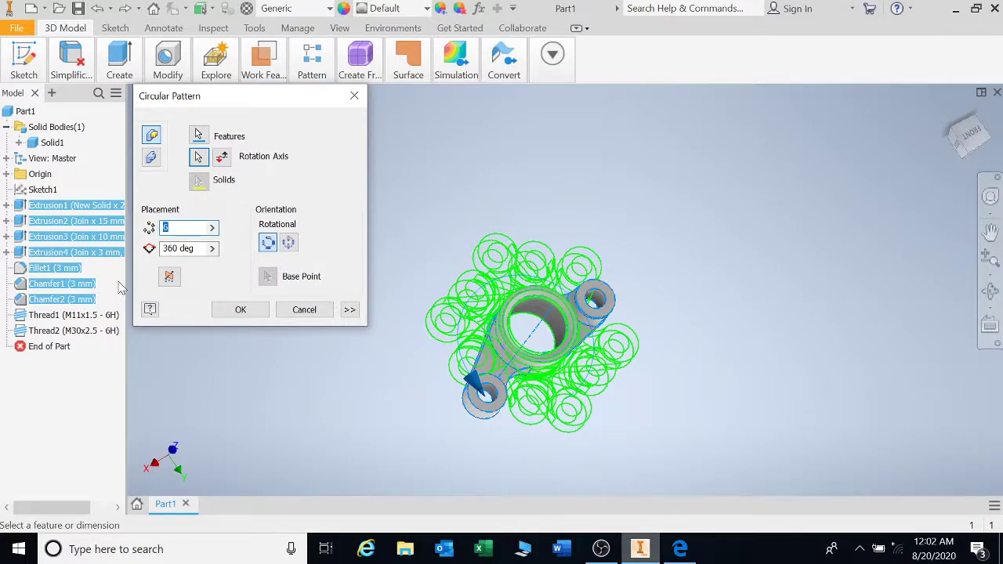
type("4")
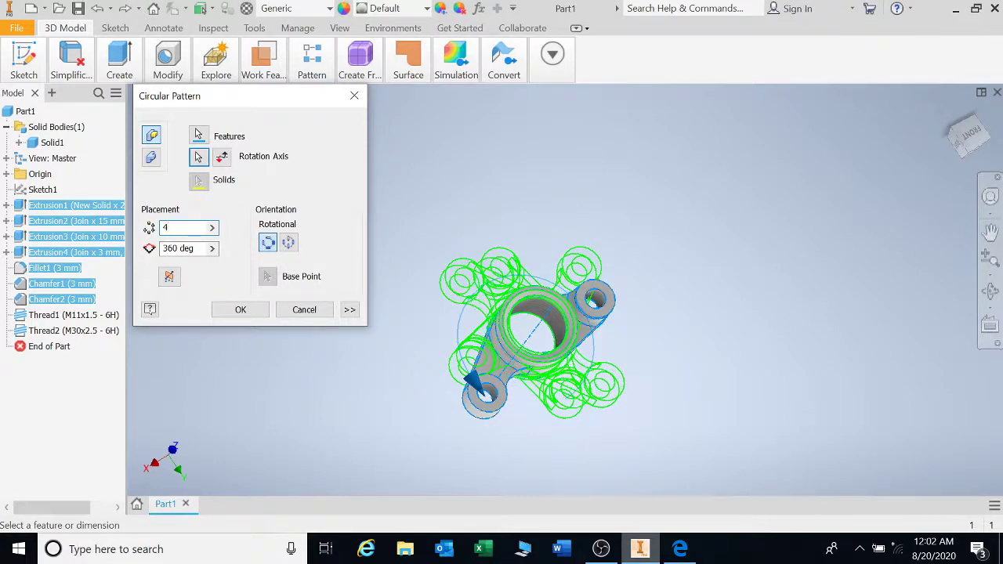
key("BackSpace")
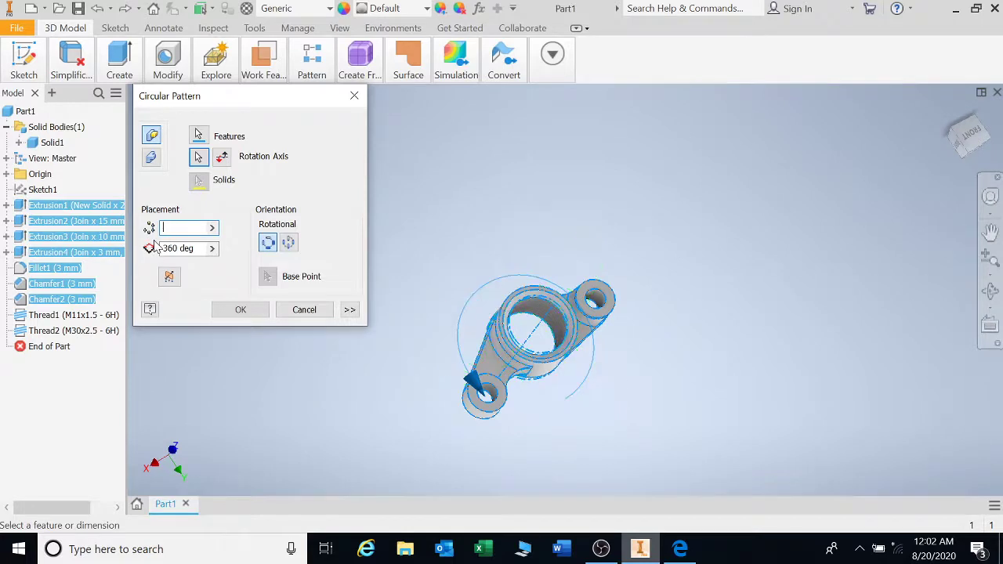
type("3")
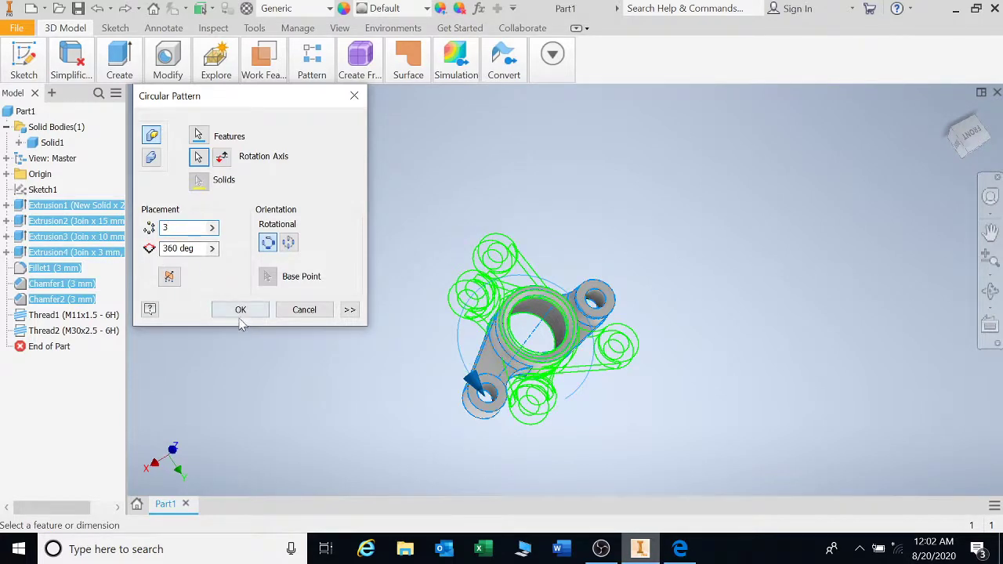
left_click(240, 311)
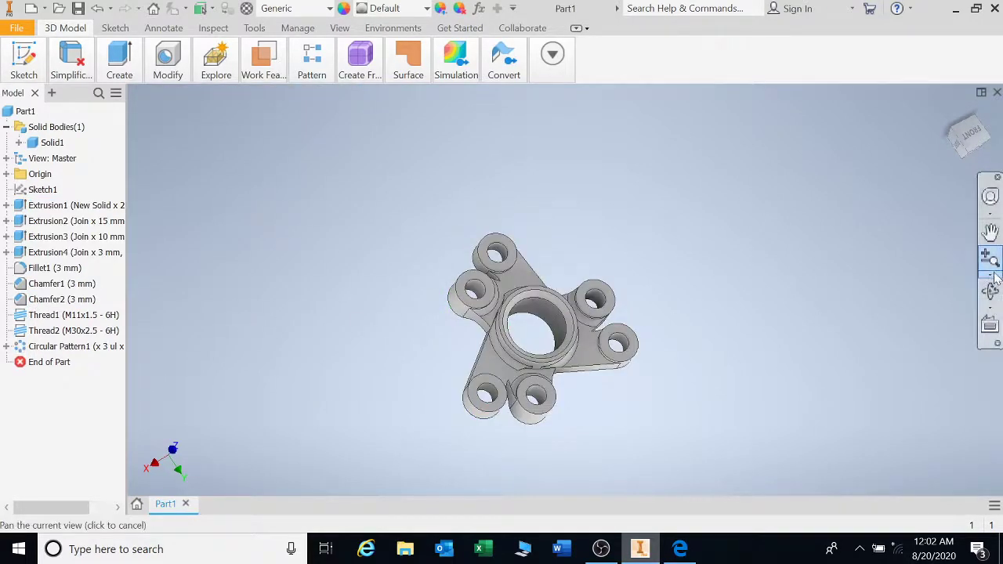
Orbit and pan to inspect the patterned part, then undo Circular Pattern1
left_click(991, 290)
left_click_drag(551, 336, 573, 298)
middle_click_drag(573, 298, 553, 380)
key("F4")
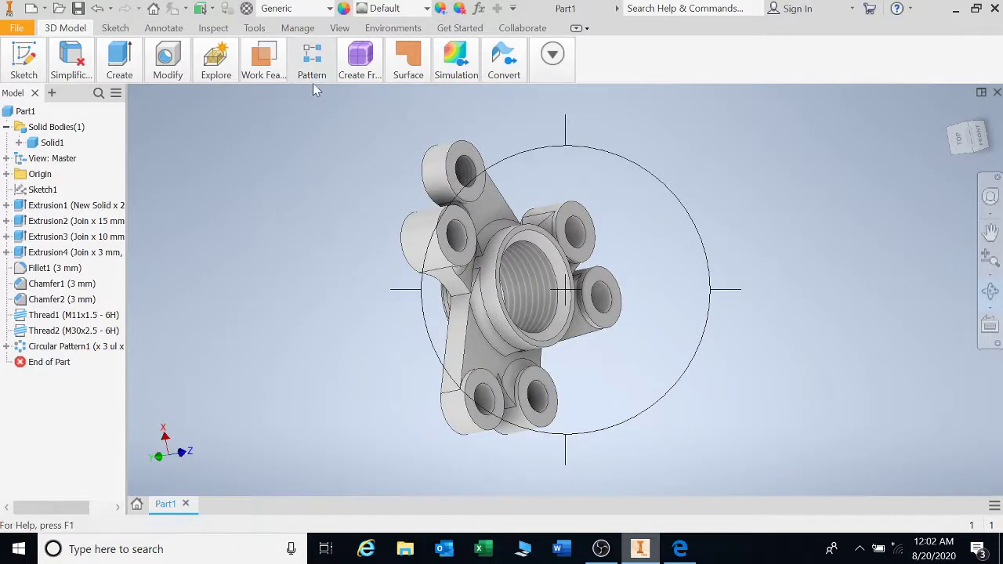
left_click(97, 8)
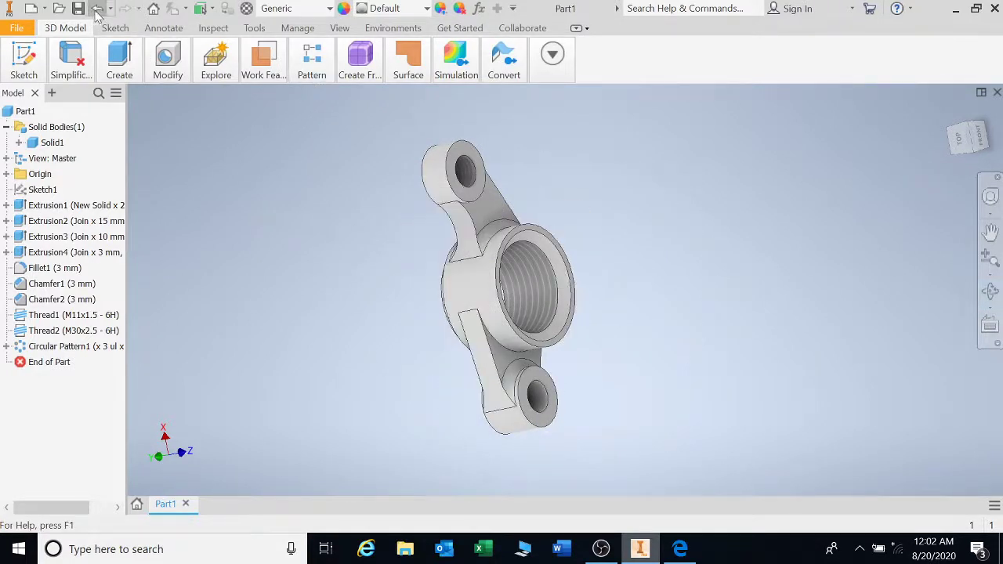
Start a Rectangular Pattern with all bracket extrusions, Chamfer1 and Fillet1 selected
left_click(314, 59)
left_click(334, 97)
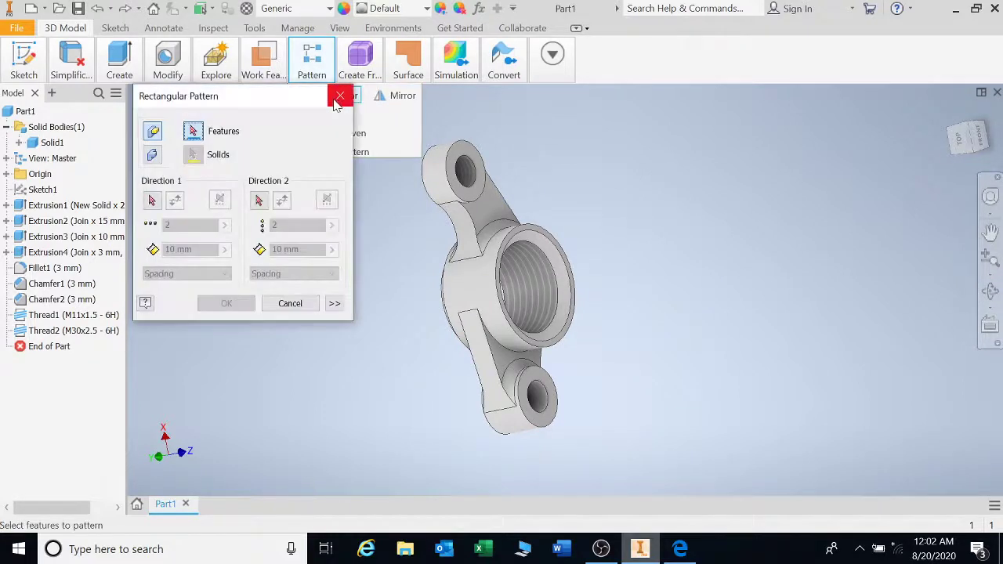
left_click(461, 195)
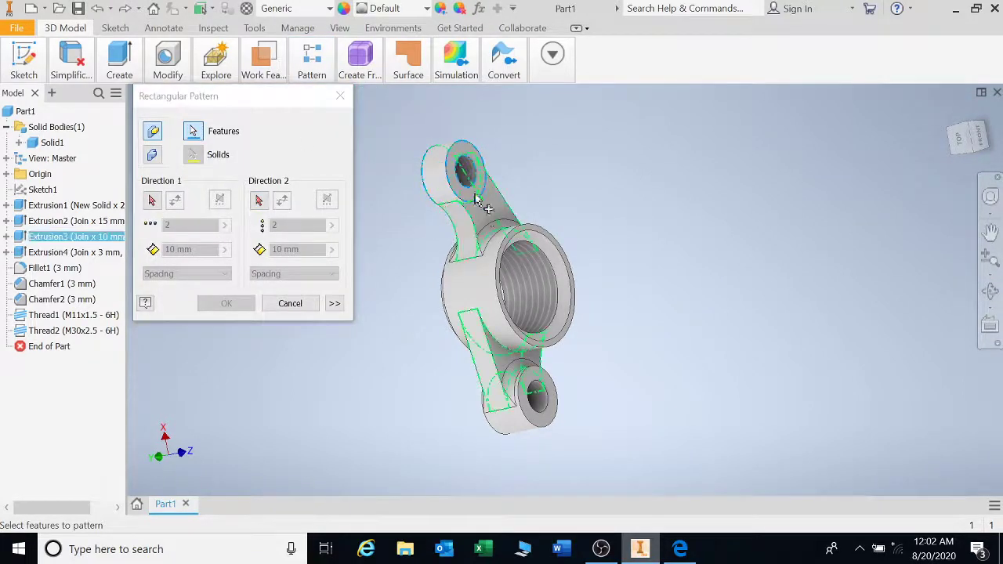
left_click(479, 217)
left_click(496, 253)
left_click(504, 340)
left_click(522, 417)
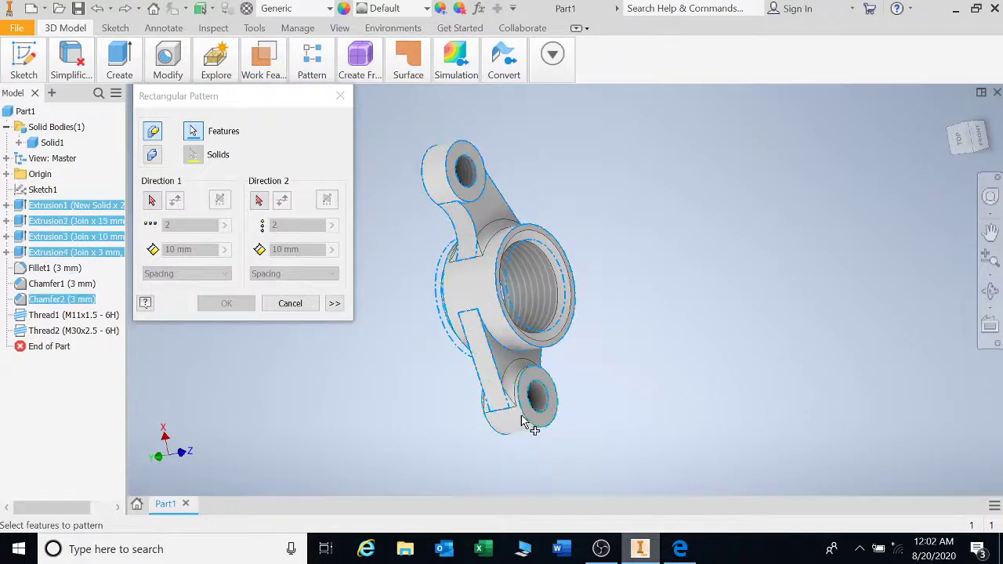
left_click(532, 287)
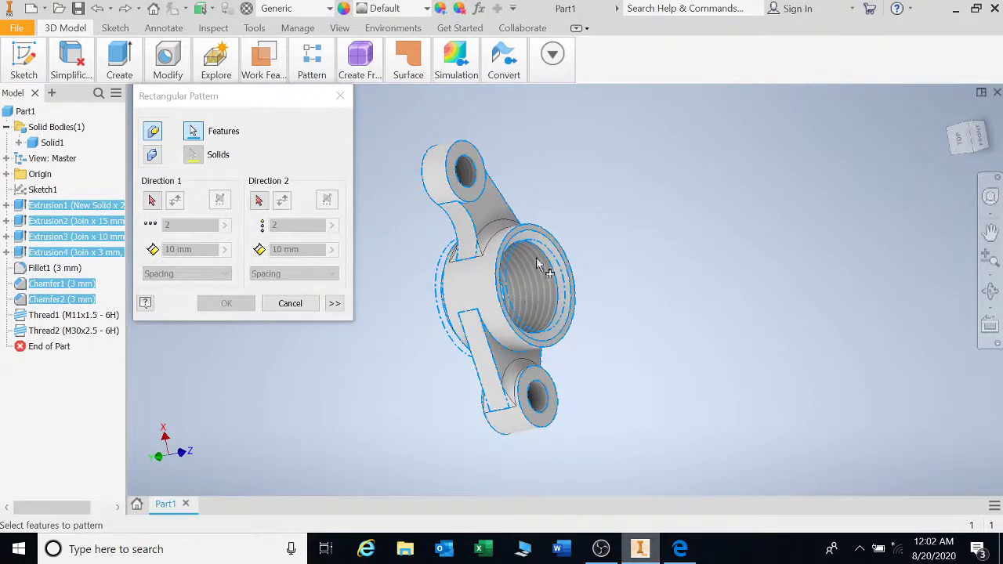
left_click(514, 376)
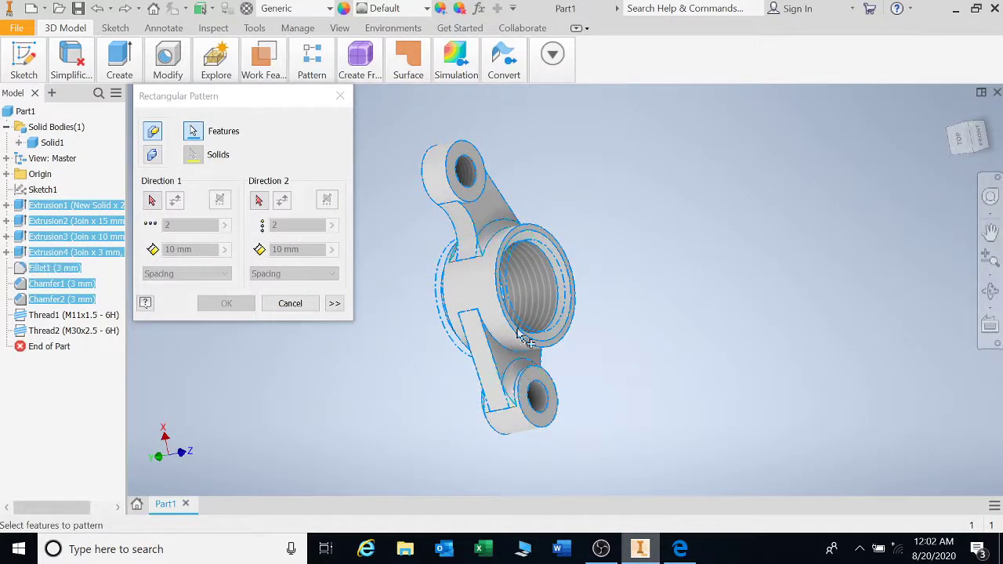
Set Direction 1 along a bracket edge with 50 mm spacing and 5 copies, previewing all copies
left_click(152, 202)
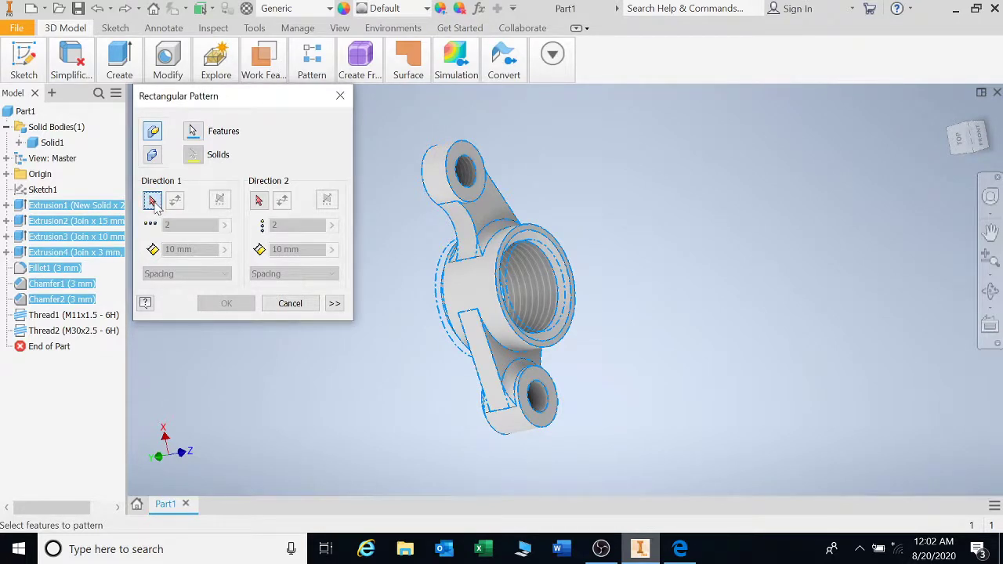
left_click(478, 368)
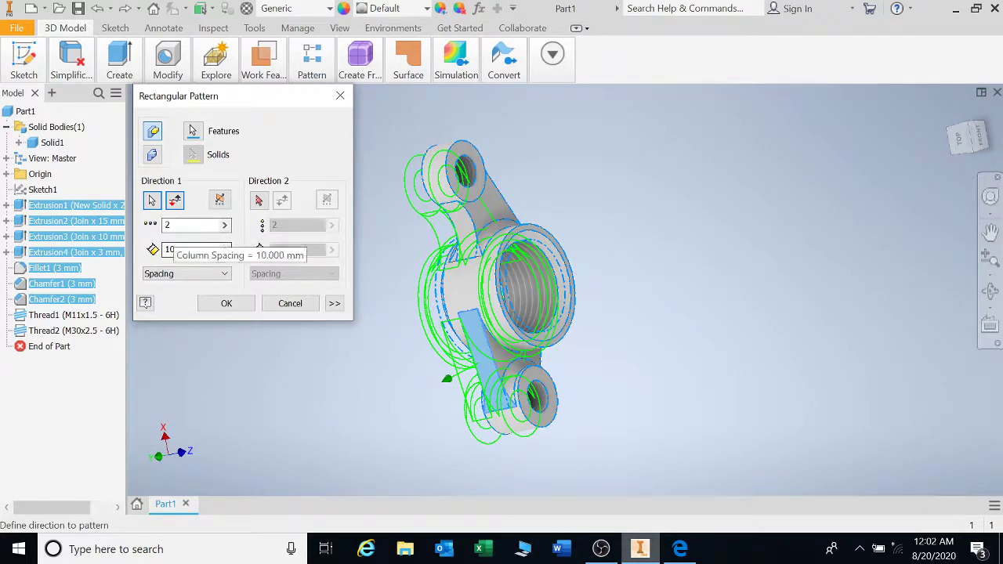
double_click(170, 250)
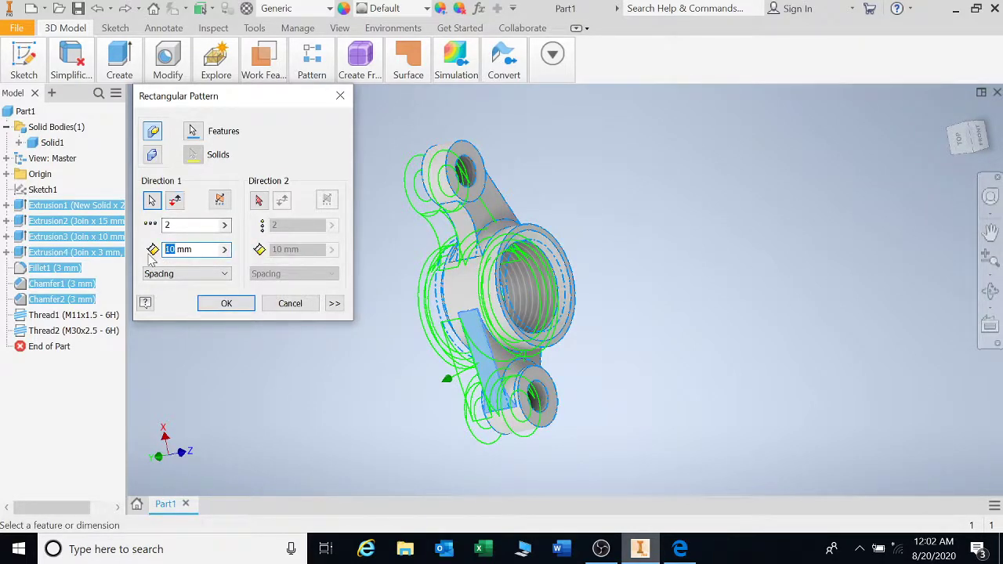
type("150")
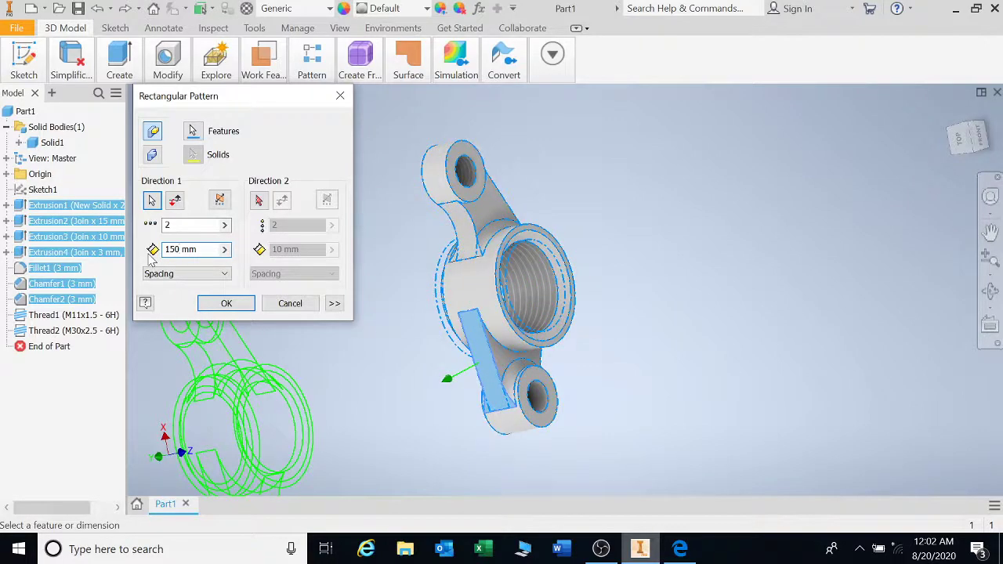
key("BackSpace")
key("BackSpace")
type("00")
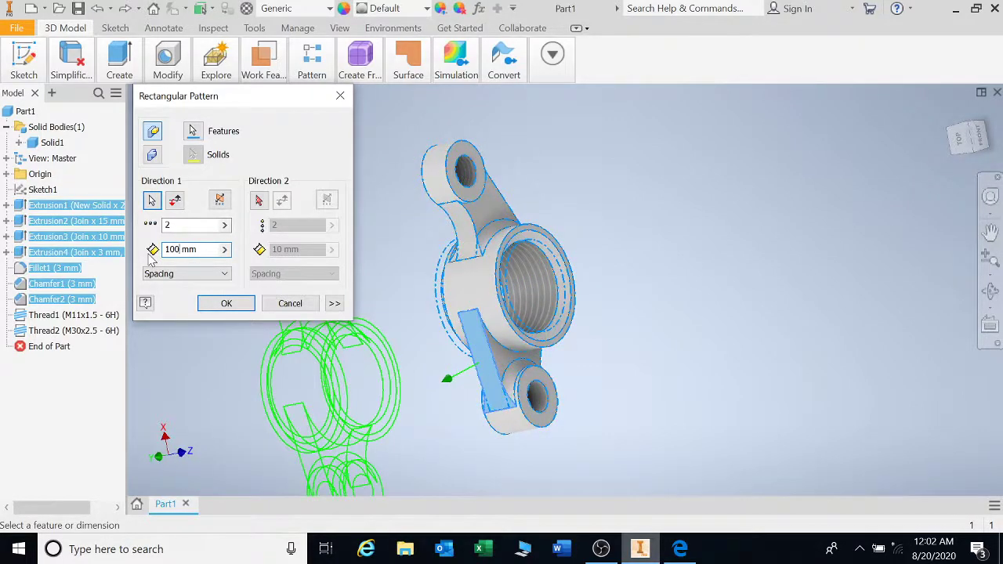
key("BackSpace")
key("BackSpace")
key("BackSpace")
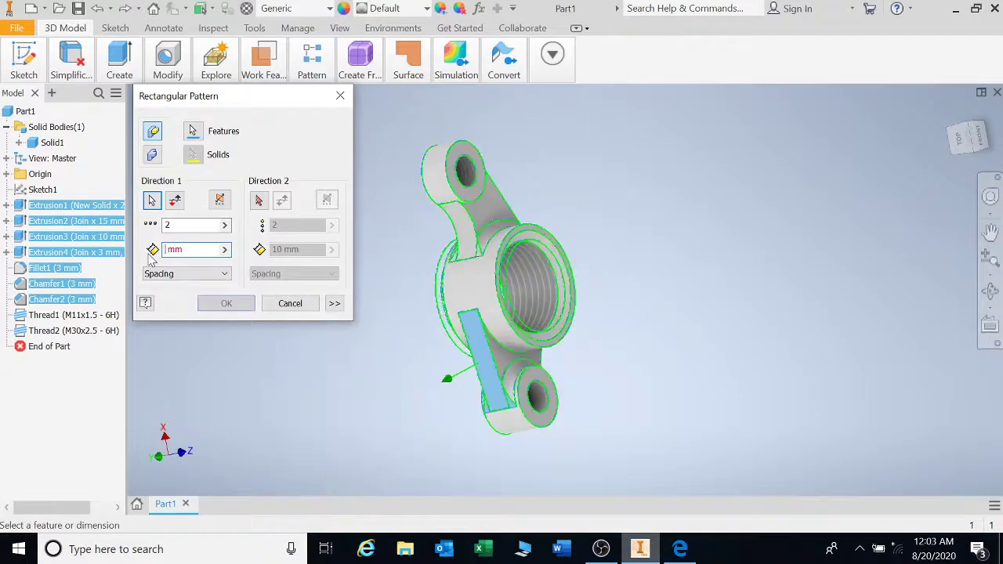
type("50")
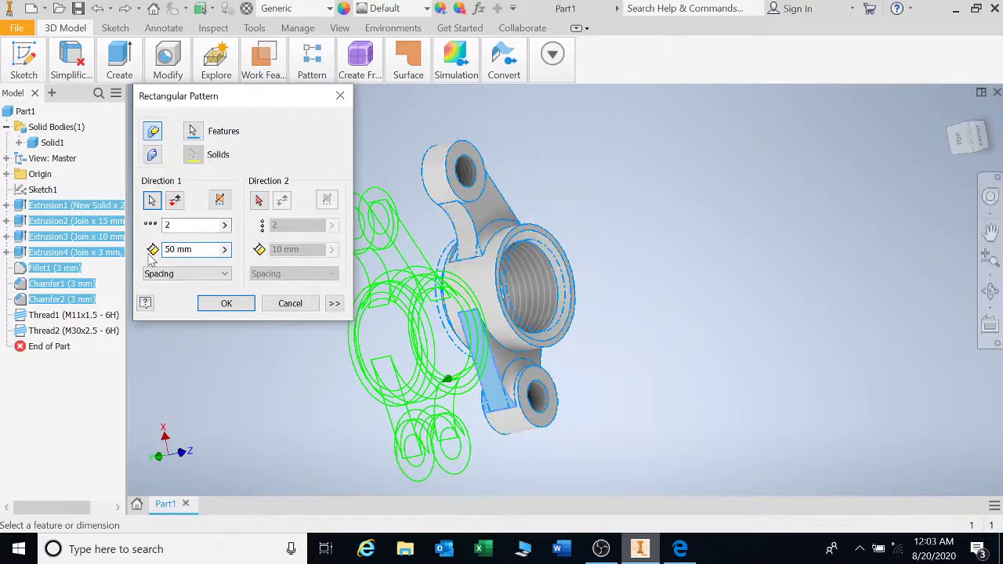
left_click(991, 290)
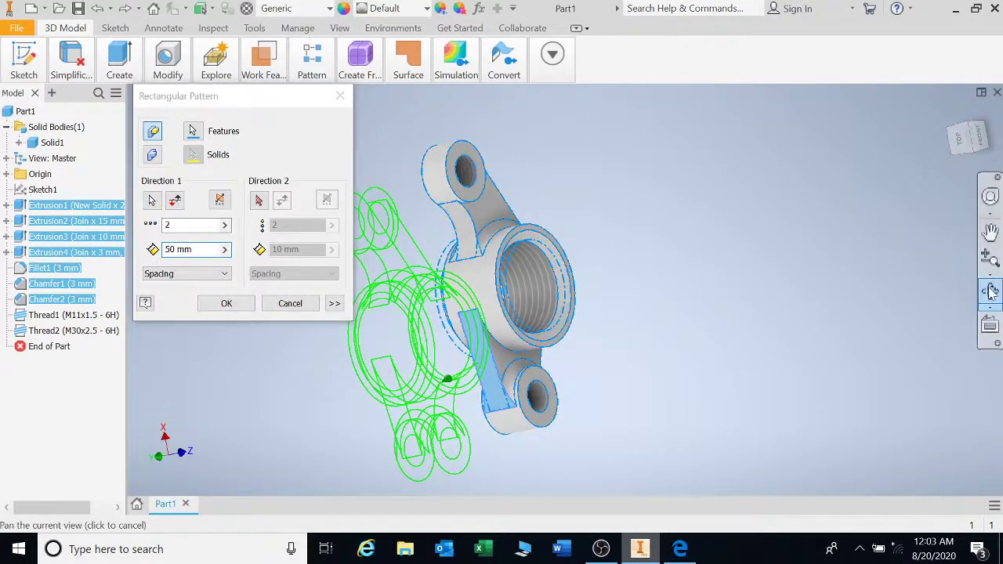
mouse_move(664, 307)
left_mouse_down()
mouse_move(616, 309)
mouse_move(648, 300)
left_mouse_up()
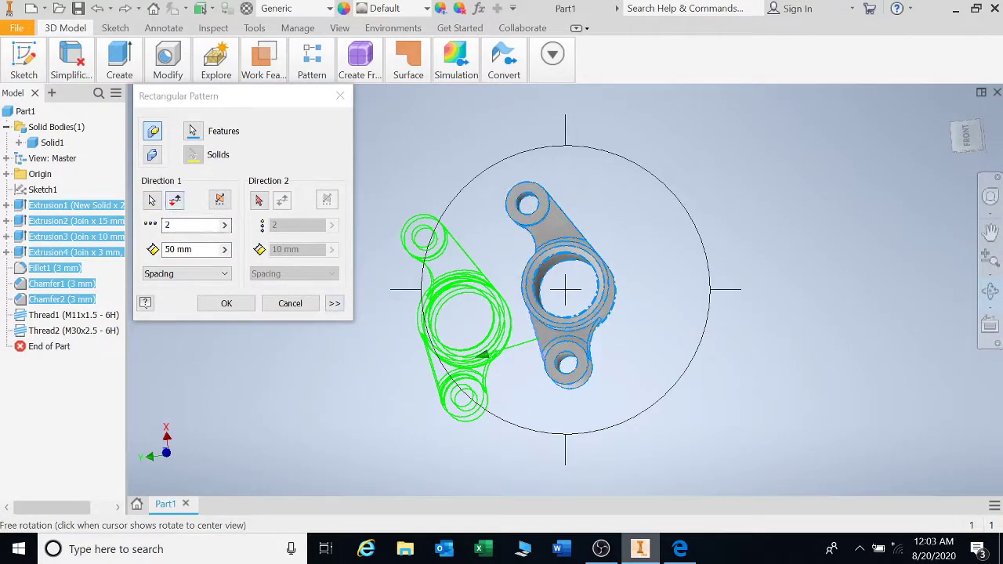
left_click(192, 225)
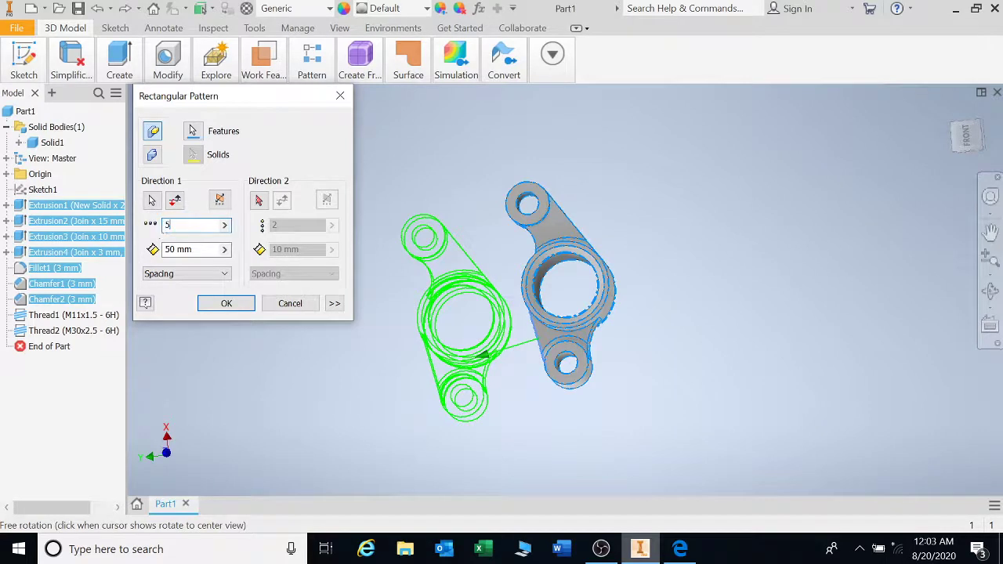
scroll(544, 263, "down", 3)
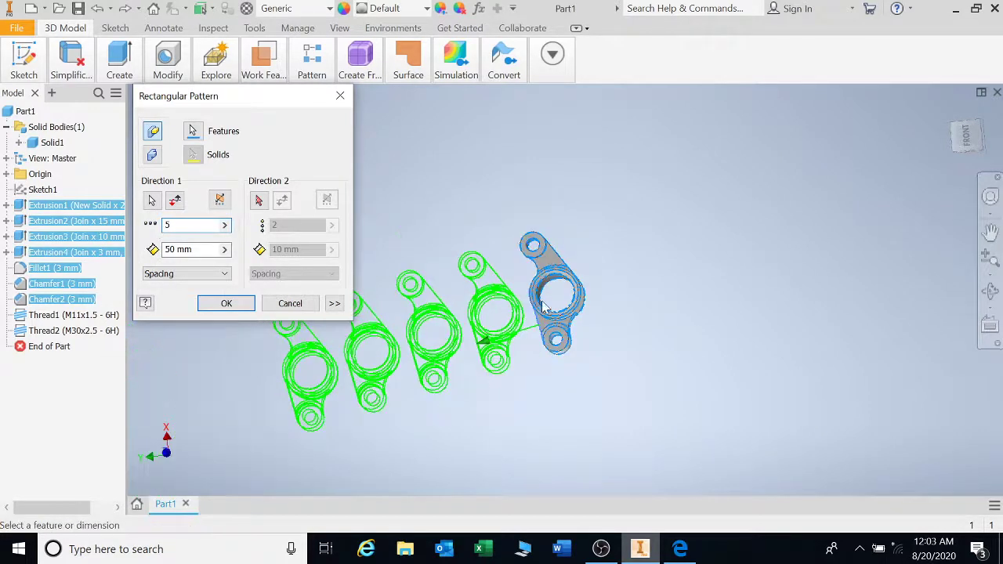
middle_click_drag(552, 279, 633, 249)
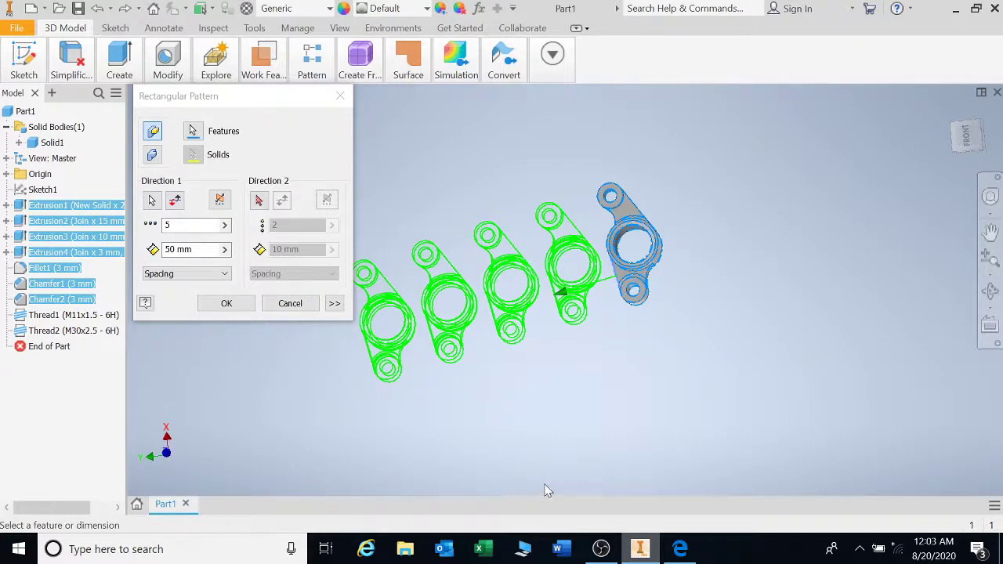
Set a second pattern direction along another bracket edge, adding 2 rows 10 mm apart
left_click(261, 202)
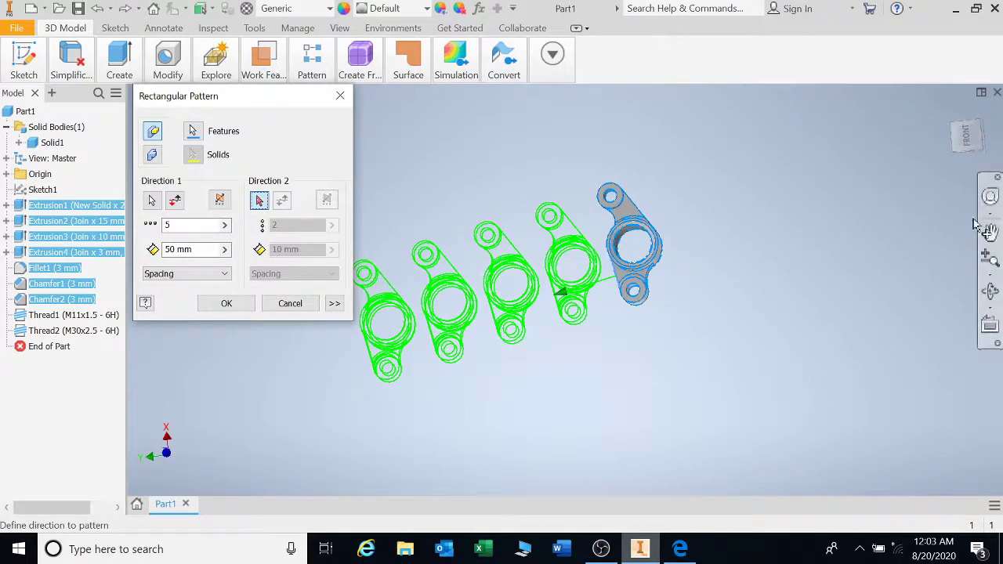
left_click_drag(965, 134, 972, 141)
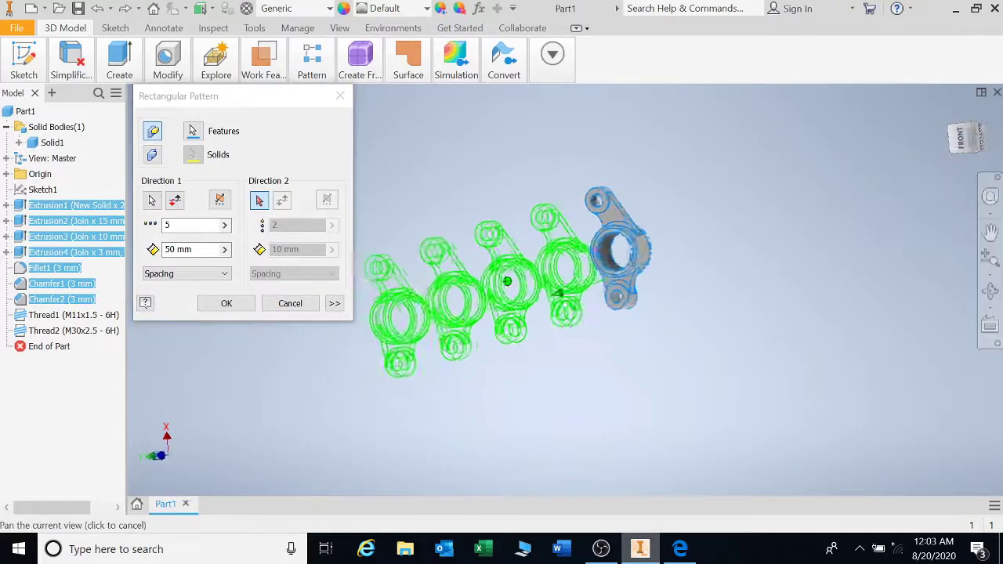
scroll(628, 209, "up", 5)
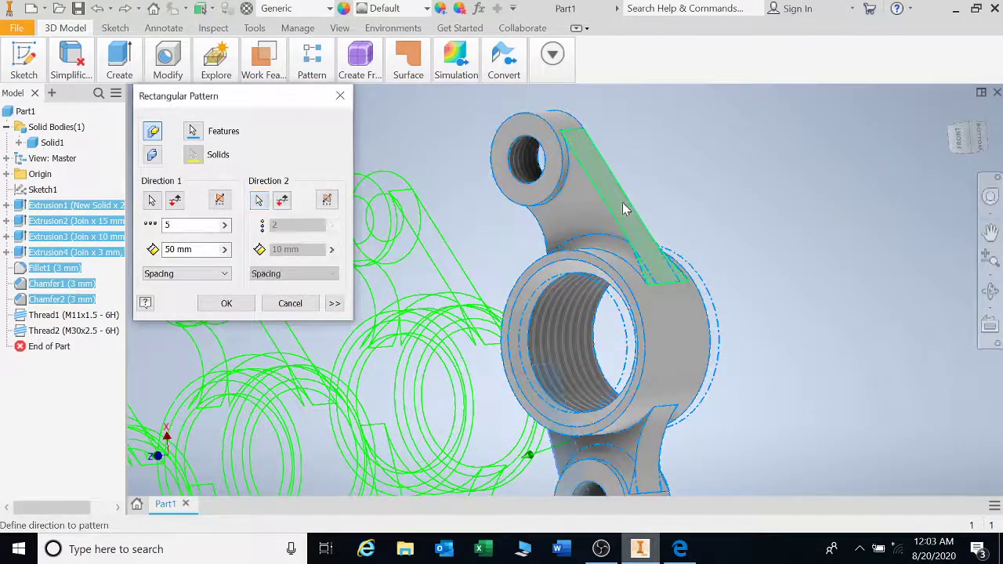
left_click(624, 208)
scroll(603, 275, "down", 5)
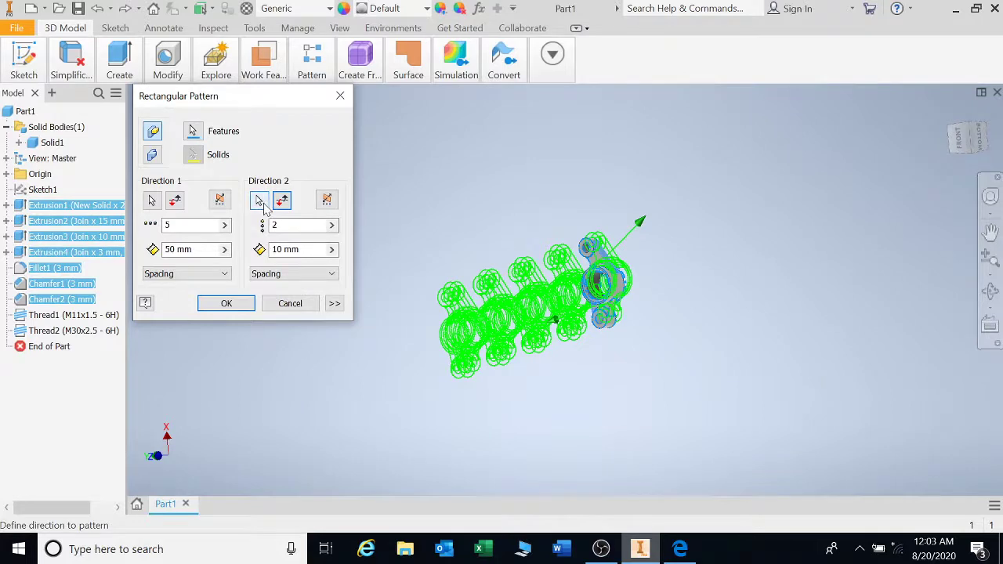
Discard the previous pattern and start a rectangular pattern of Extrusion1–4, Fillet1 and Chamfer1–2
left_click(296, 306)
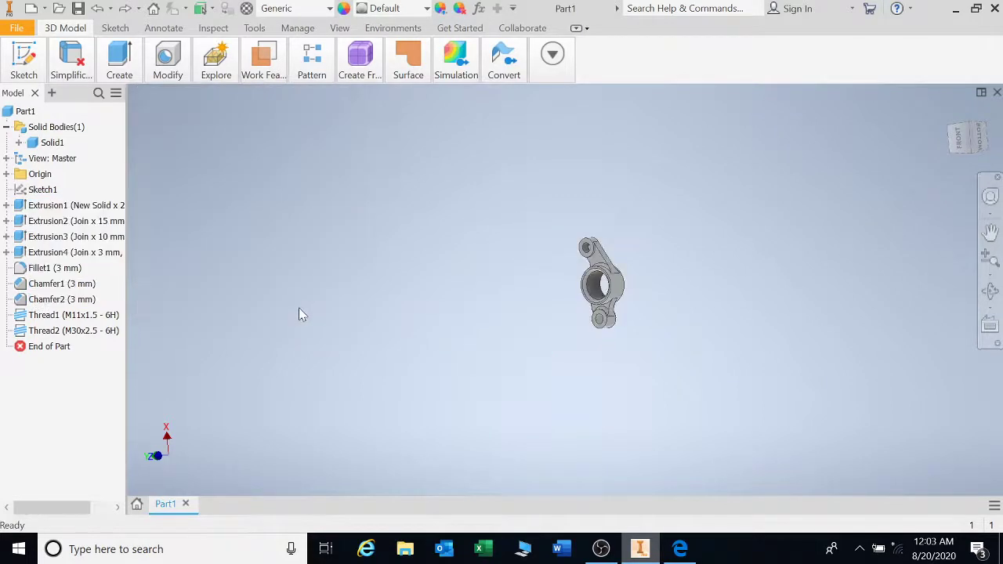
left_click(312, 61)
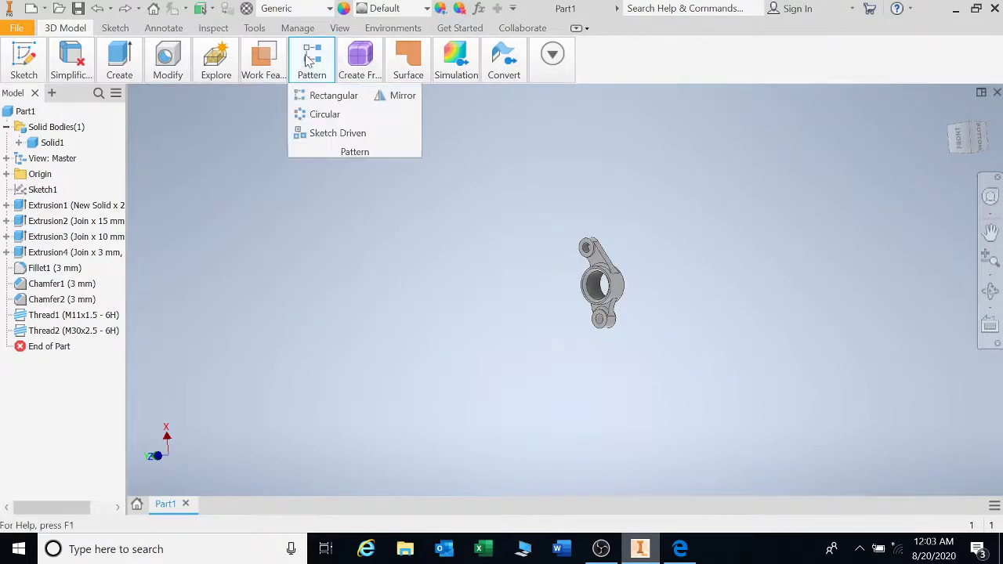
left_click(329, 95)
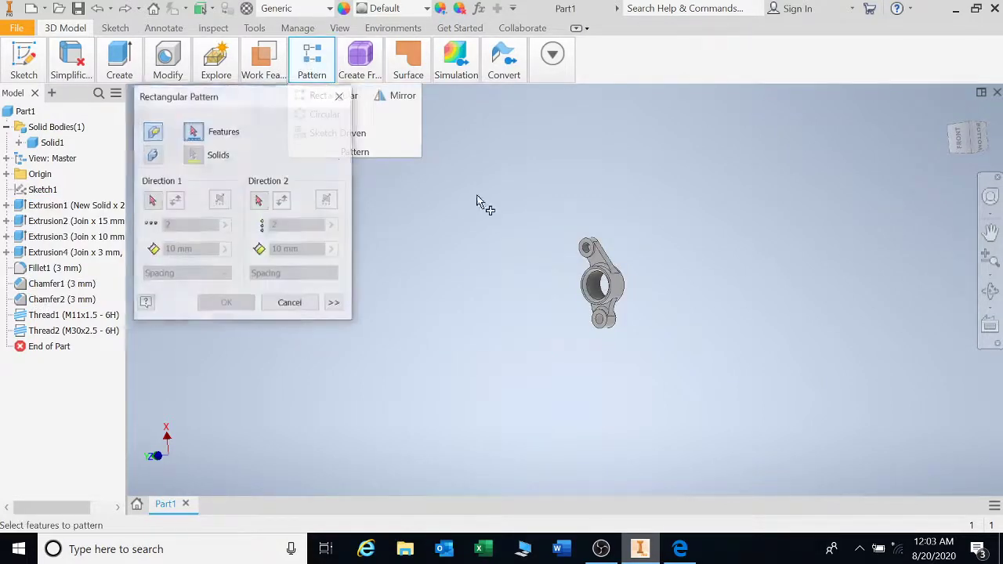
left_click(596, 251)
left_click(619, 286)
left_click(608, 314)
left_click(603, 321)
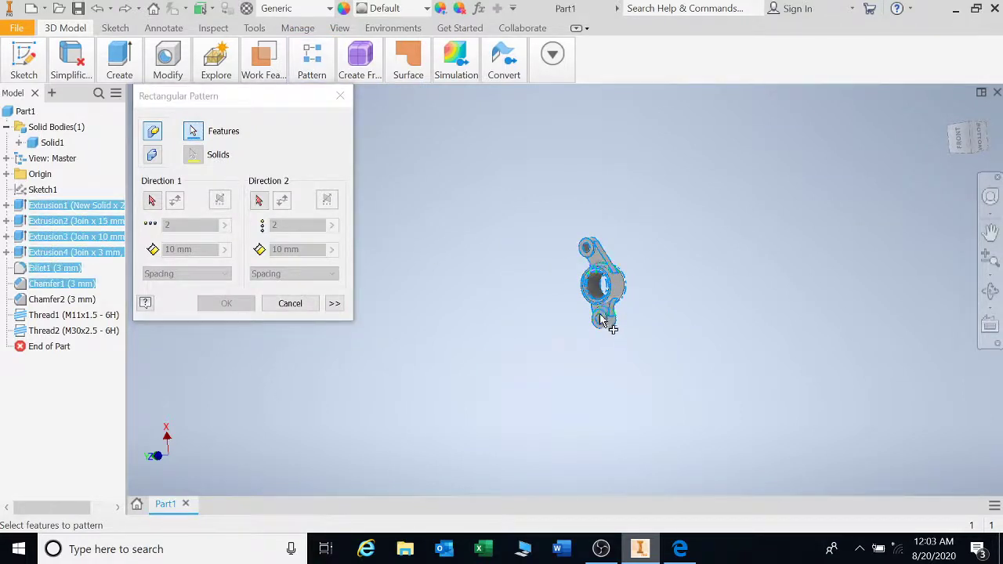
scroll(604, 322, "up", 3)
left_click(627, 302)
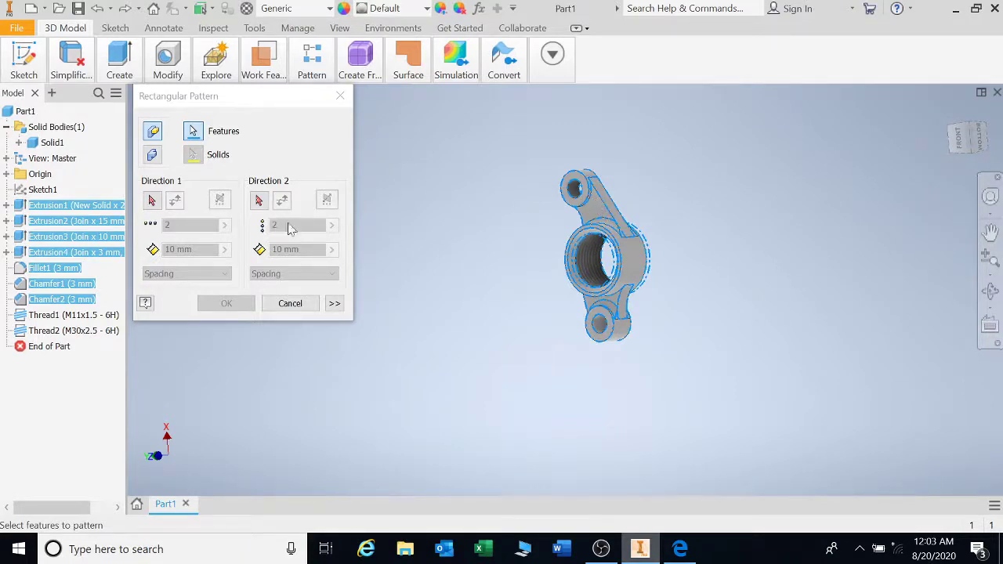
Set Direction 1 along the bracket's edge with 5 copies spaced 50 mm
left_click(152, 200)
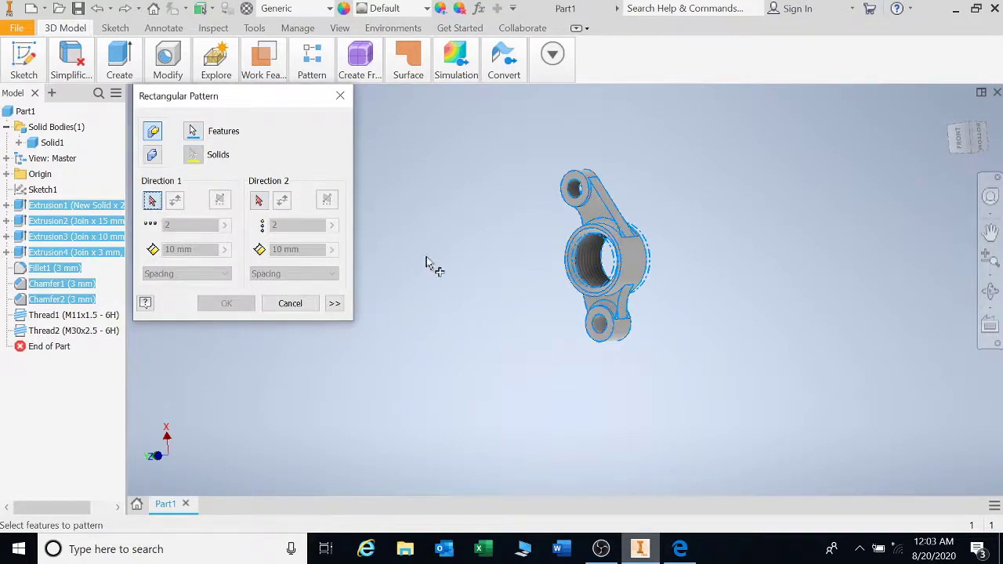
left_click(615, 224)
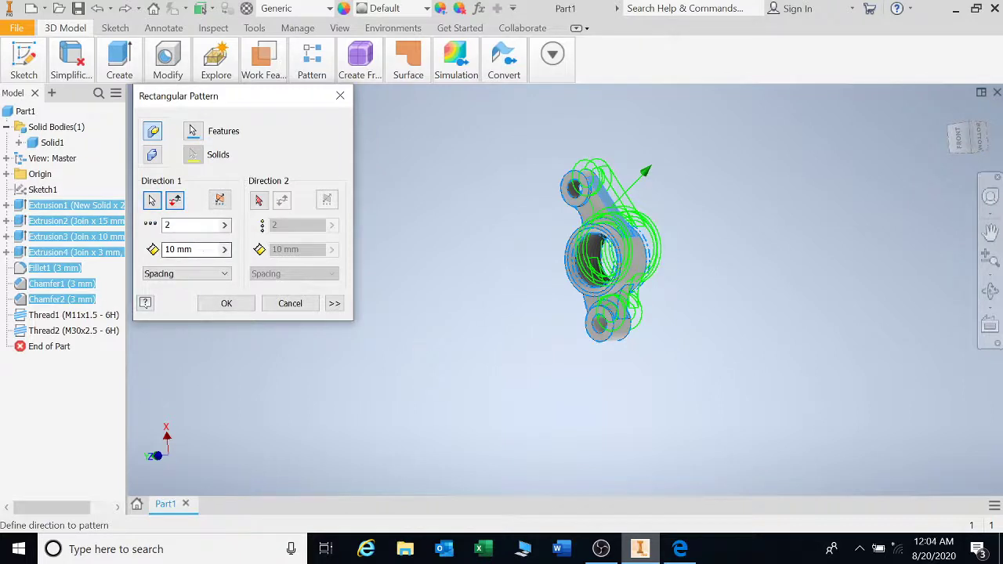
left_click(182, 227)
double_click(182, 228)
type("5")
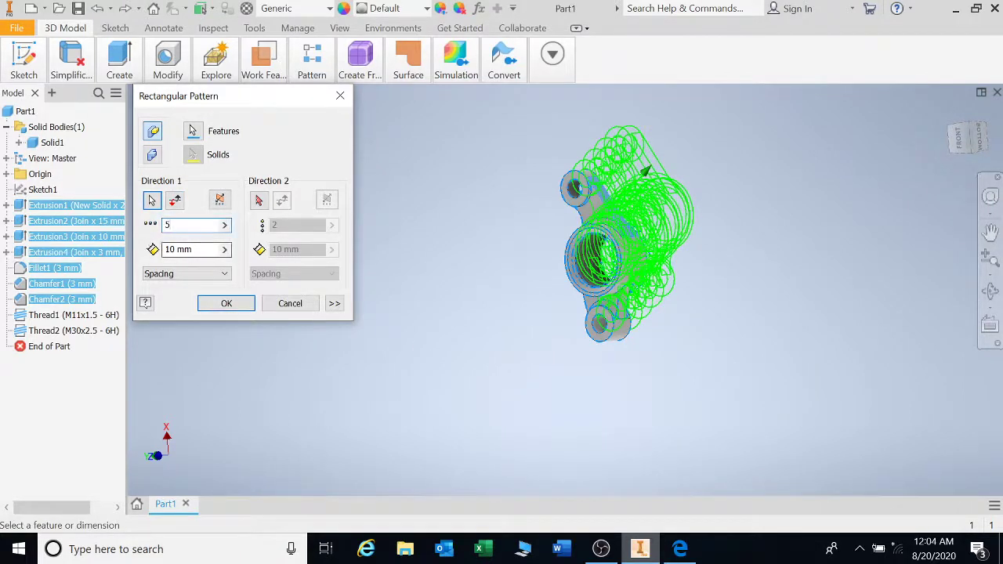
key("Tab")
type("50")
middle_click_drag(458, 256, 437, 311)
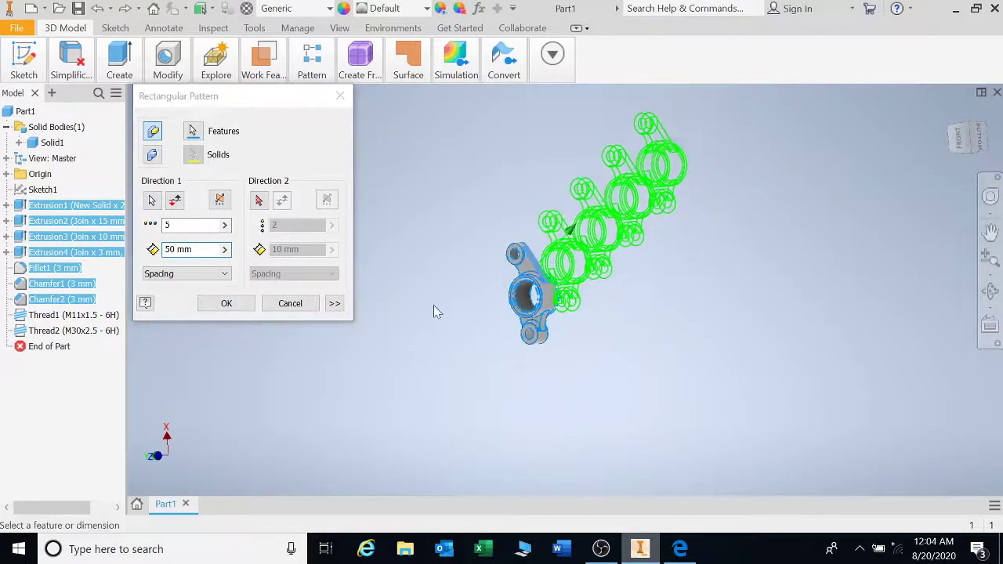
Set Direction 2 along another bracket edge with 50 mm spacing, orbiting to check the preview
left_click(259, 202)
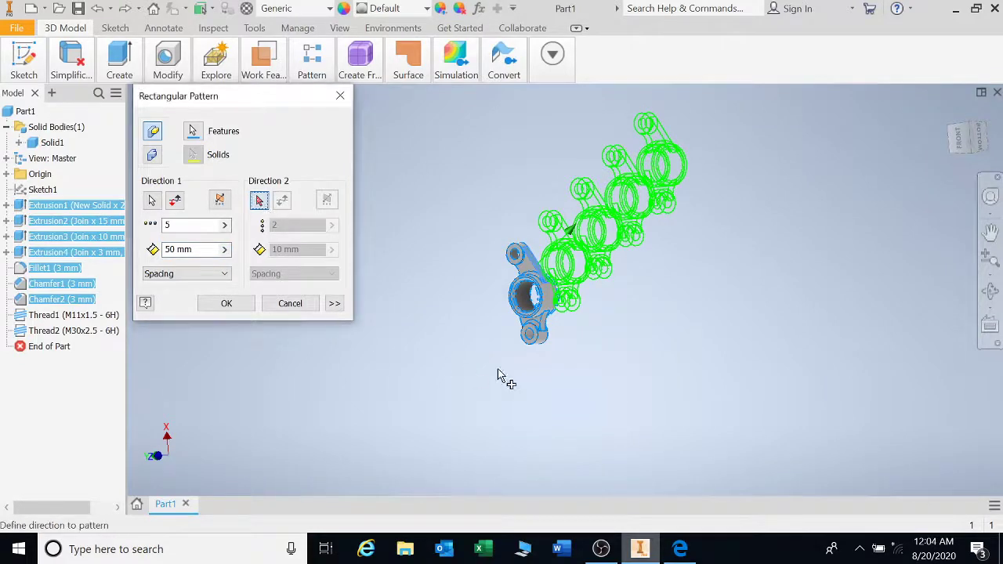
scroll(526, 298, "up", 5)
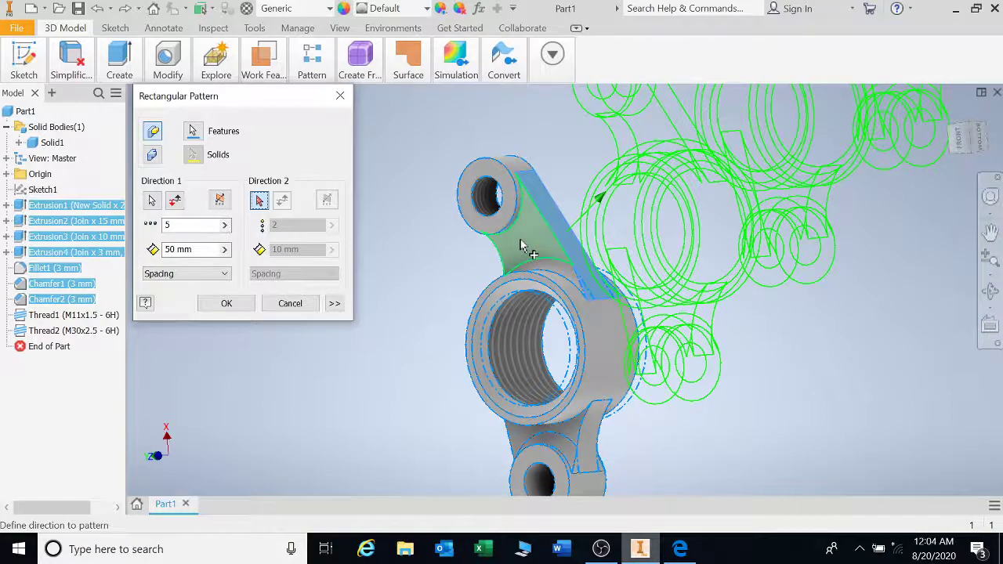
left_click(522, 245)
scroll(502, 282, "down", 5)
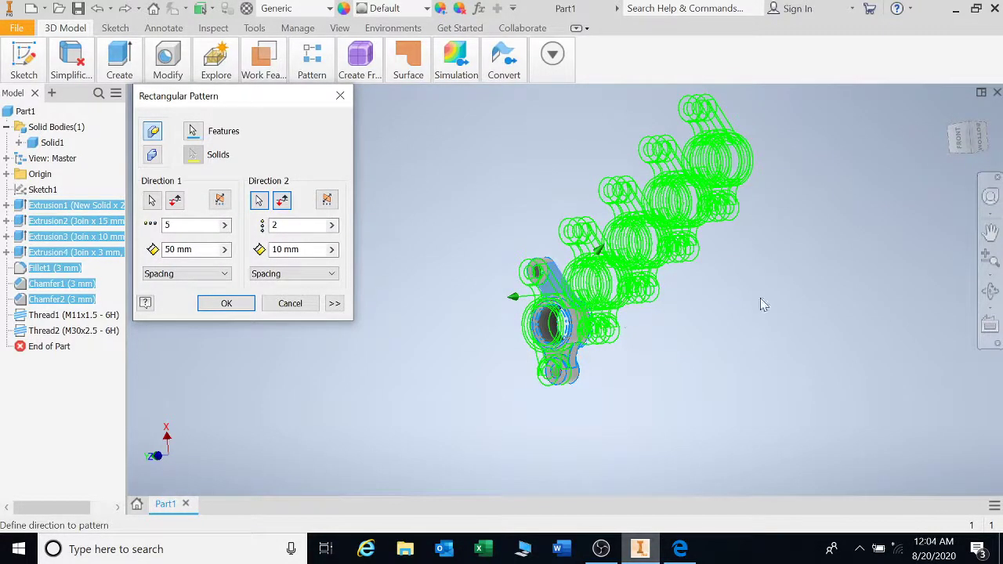
left_click(991, 291)
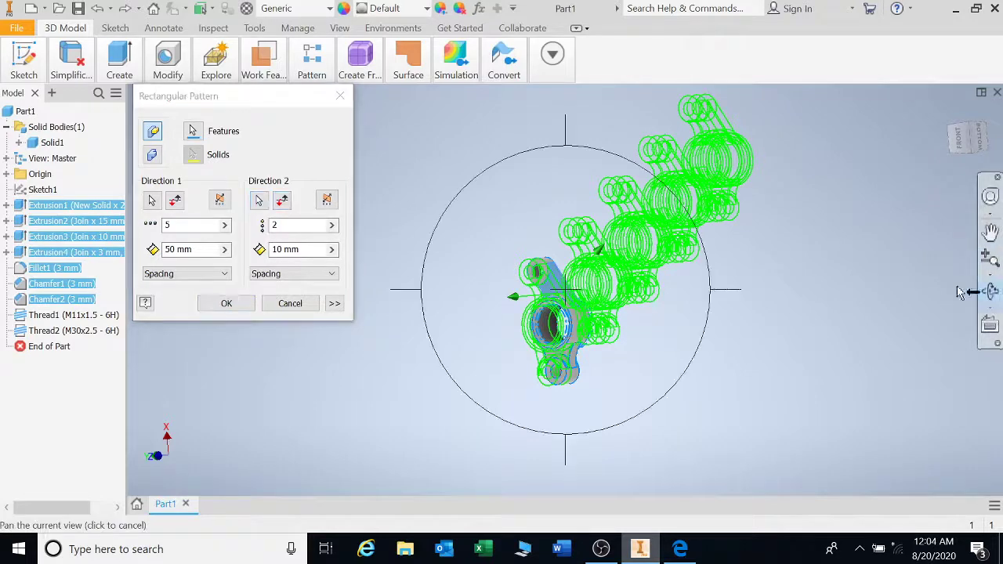
left_click_drag(632, 287, 514, 295)
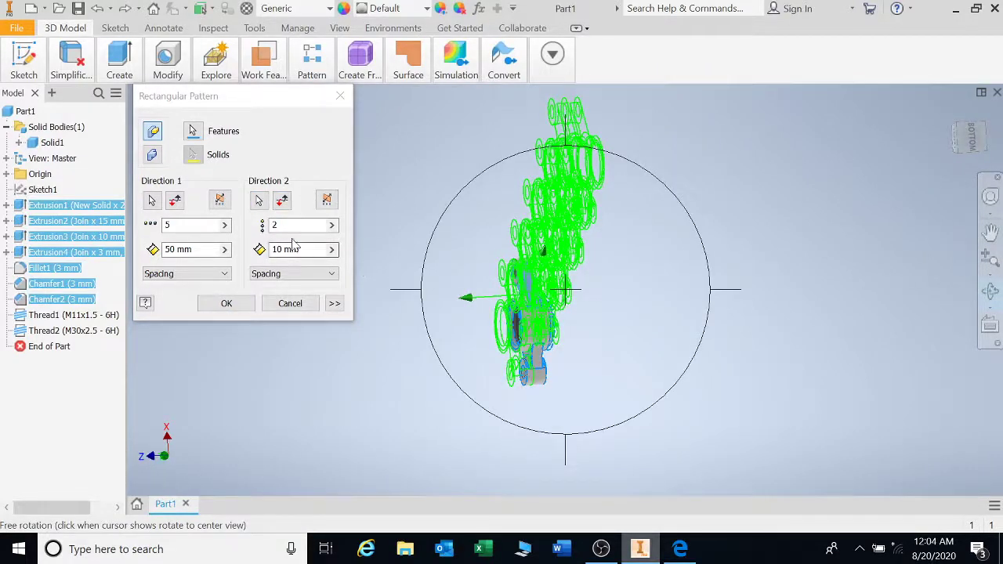
key("Escape")
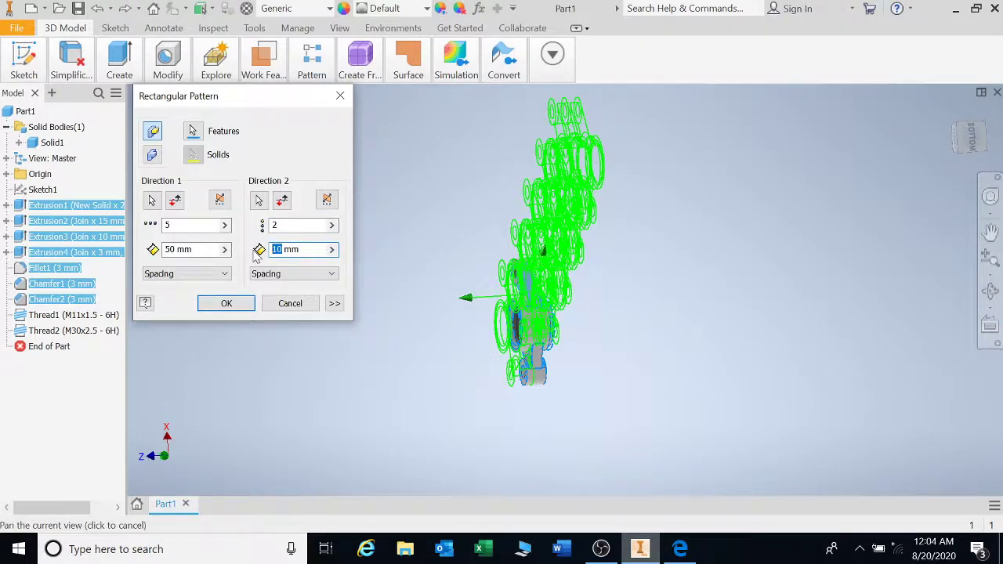
type("50")
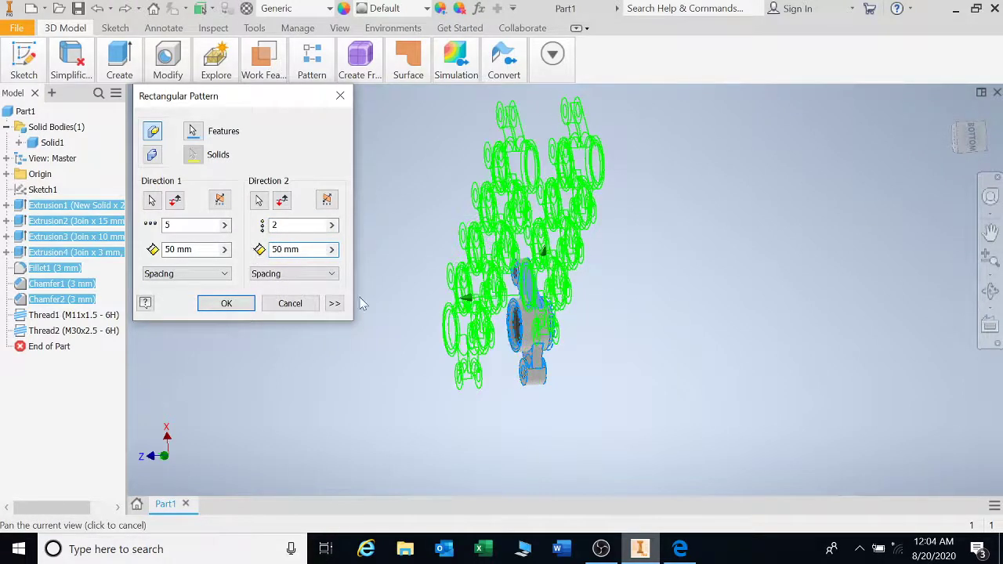
left_click(990, 291)
left_click_drag(690, 302, 557, 324)
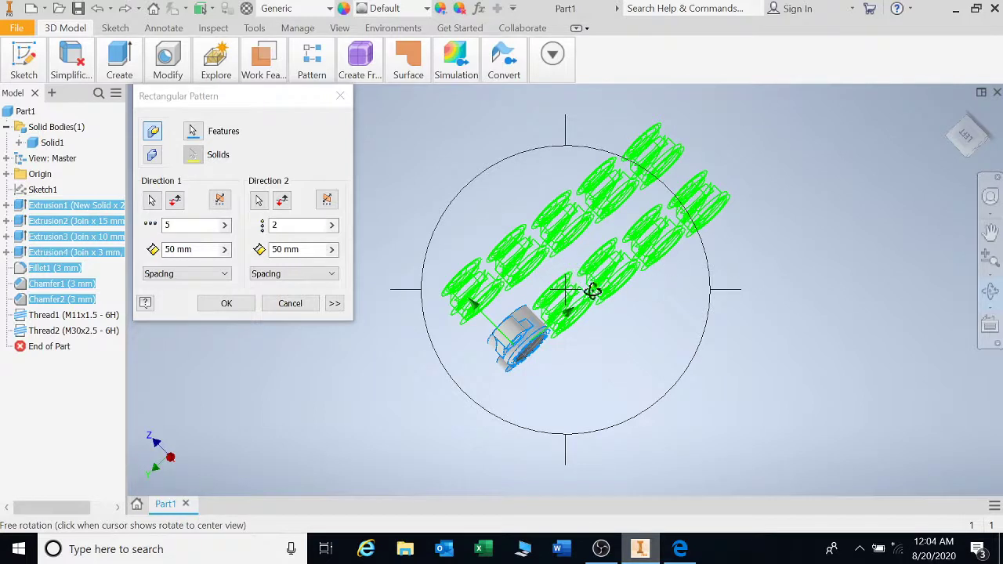
Set the Direction 2 count to 4 and create the 5×4 pattern
left_click(279, 225)
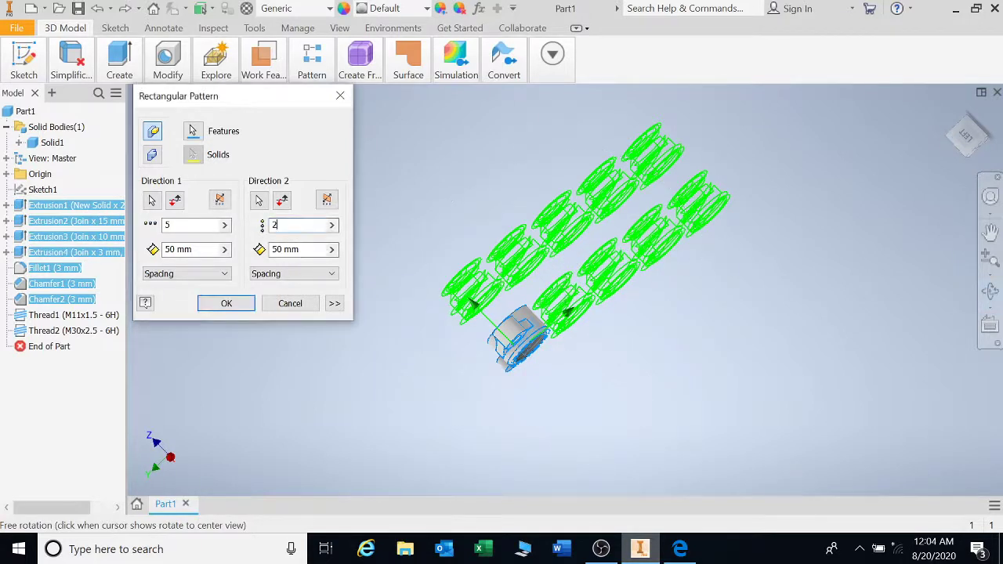
type("3")
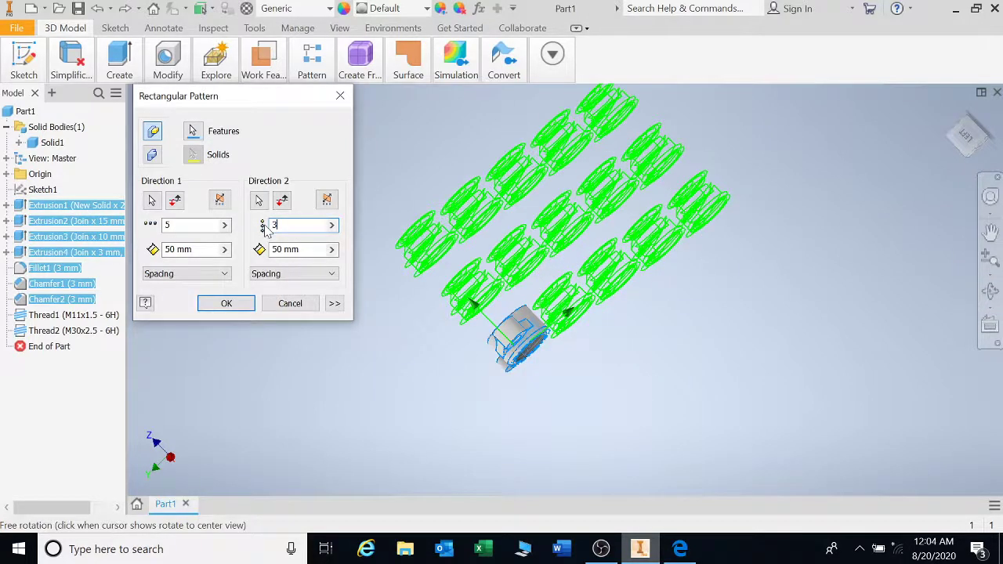
key("BackSpace")
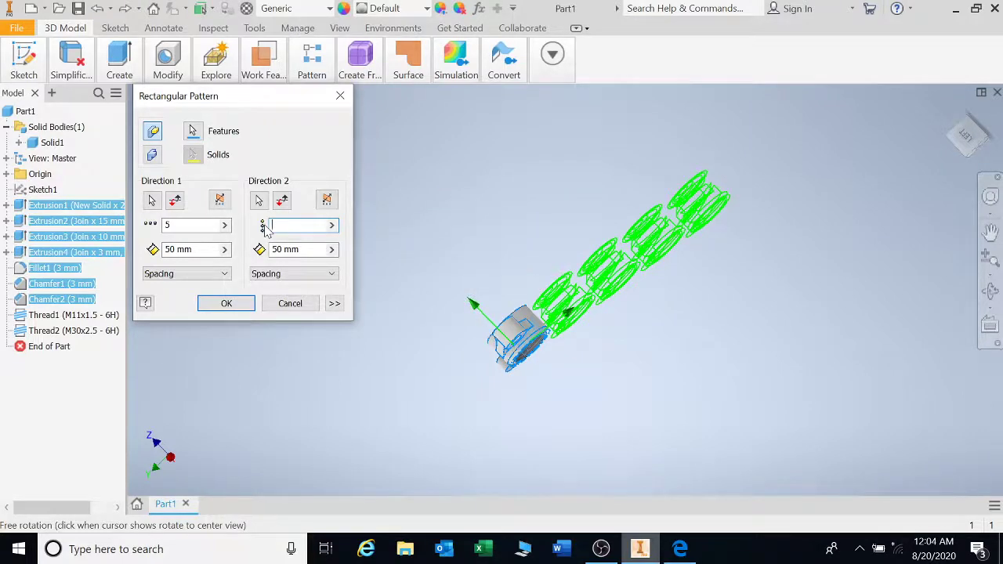
type("4")
key("F4")
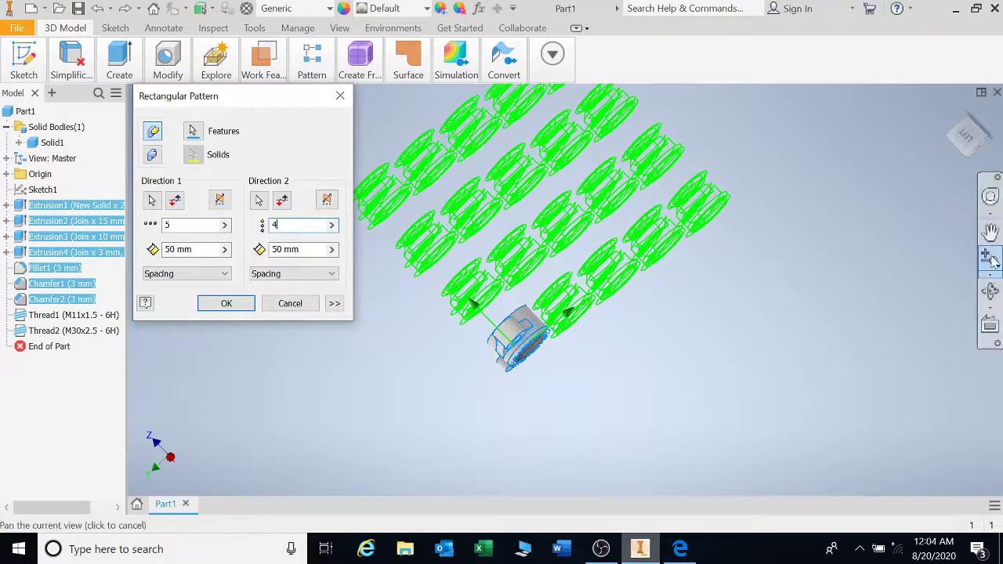
key("Escape")
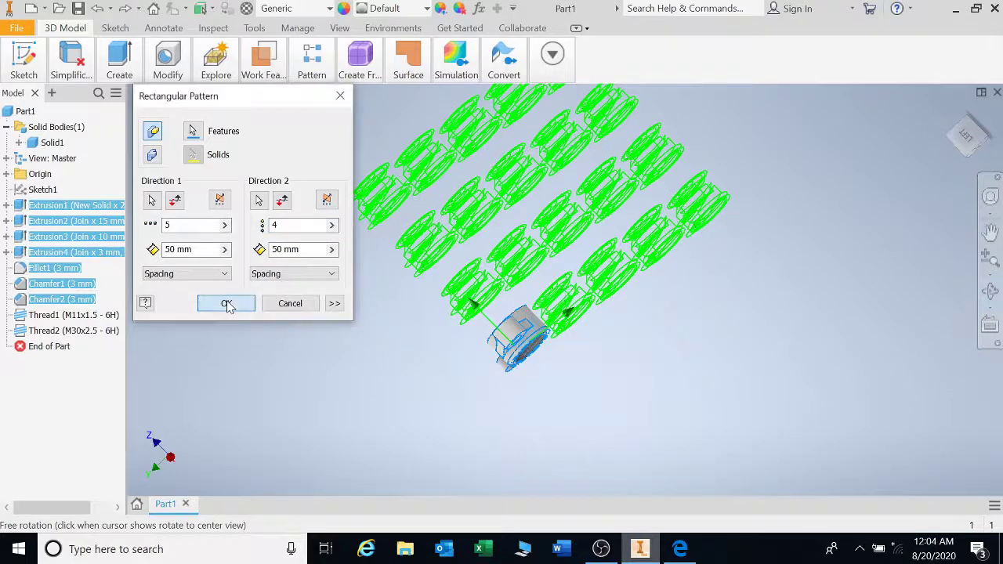
left_click(227, 304)
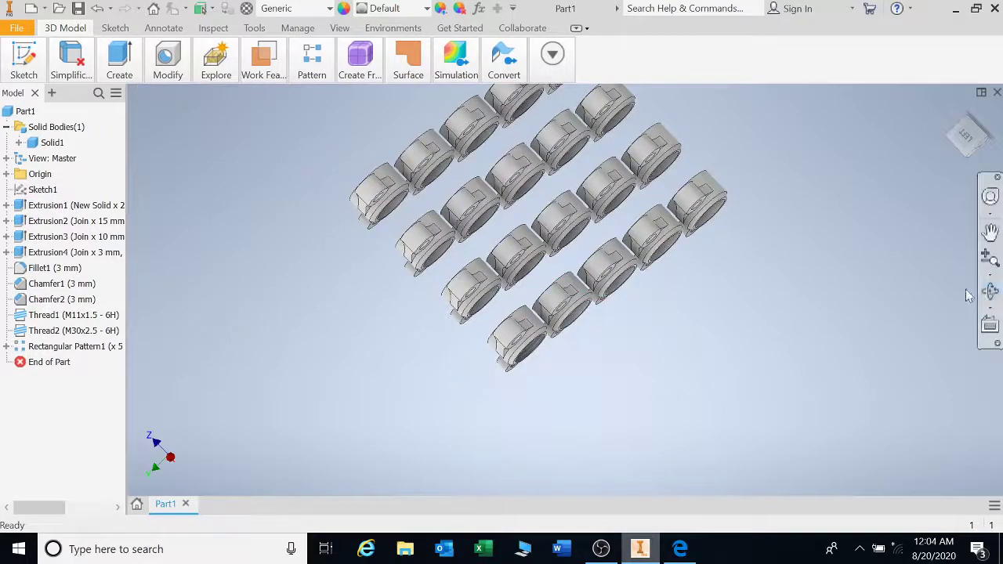
Free-orbit the view to inspect the 5×4 grid of twenty brackets from another side
left_click(990, 291)
left_click_drag(565, 314, 510, 356)
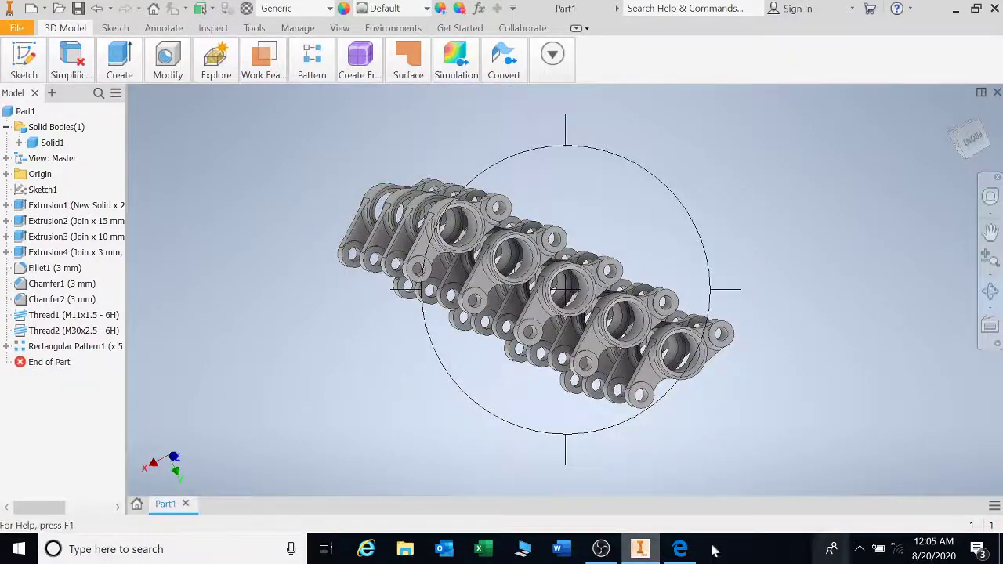